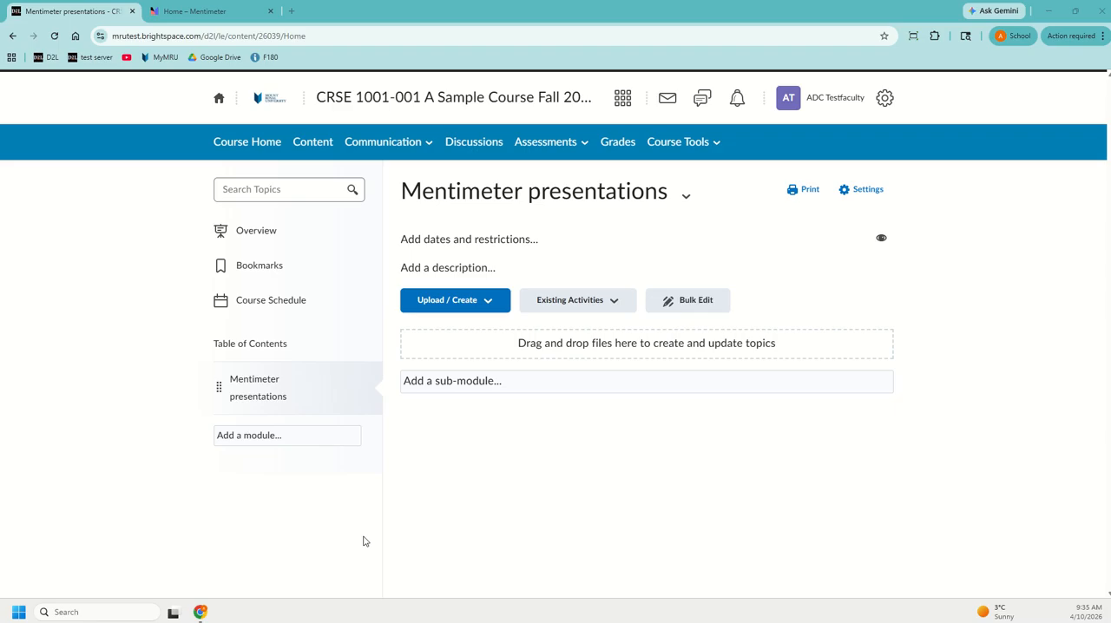
- Find the Mentimeter Link option among the existing activities for the Mentimeter presentations module
{"action": "left_click", "coordinate": [601, 303]}
{"action": "scroll", "coordinate": [615, 463], "scroll_direction": "down", "scroll_amount": 2}
{"action": "scroll", "coordinate": [614, 471], "scroll_direction": "up", "scroll_amount": 1}
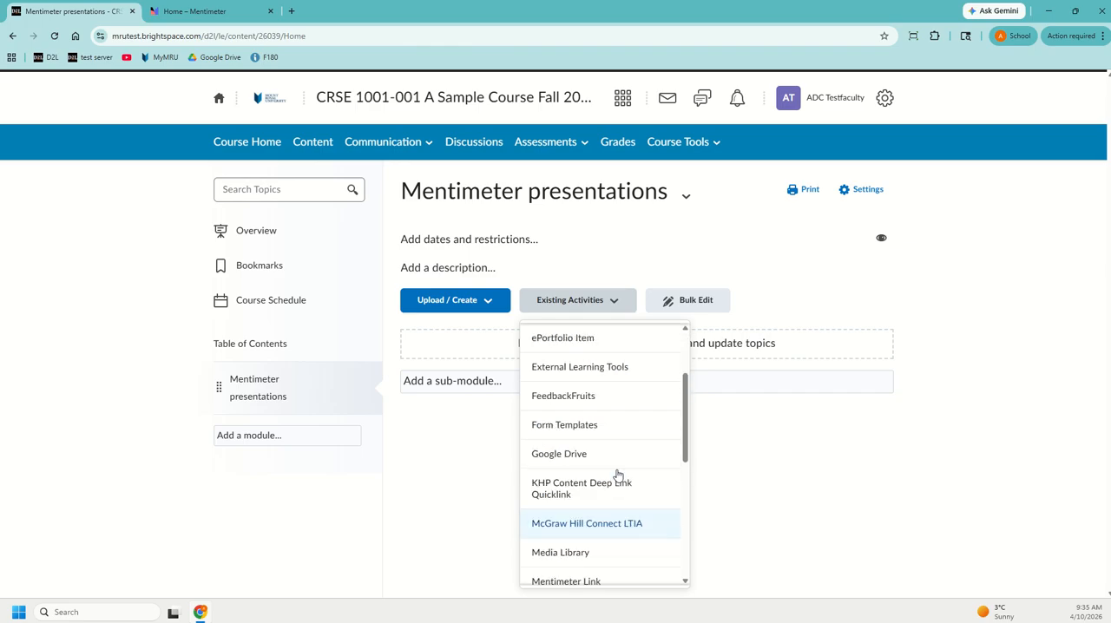
{"action": "scroll", "coordinate": [602, 535], "scroll_direction": "down", "scroll_amount": 1}
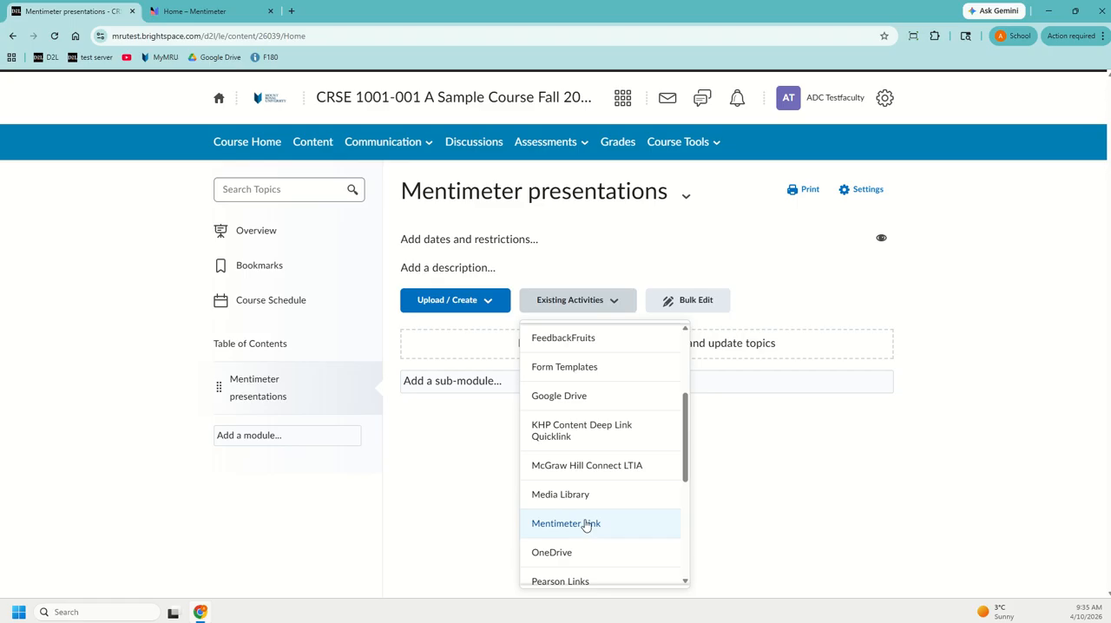
- Switch to Mentimeter and create a new blank presentation
{"action": "left_click", "coordinate": [188, 13]}
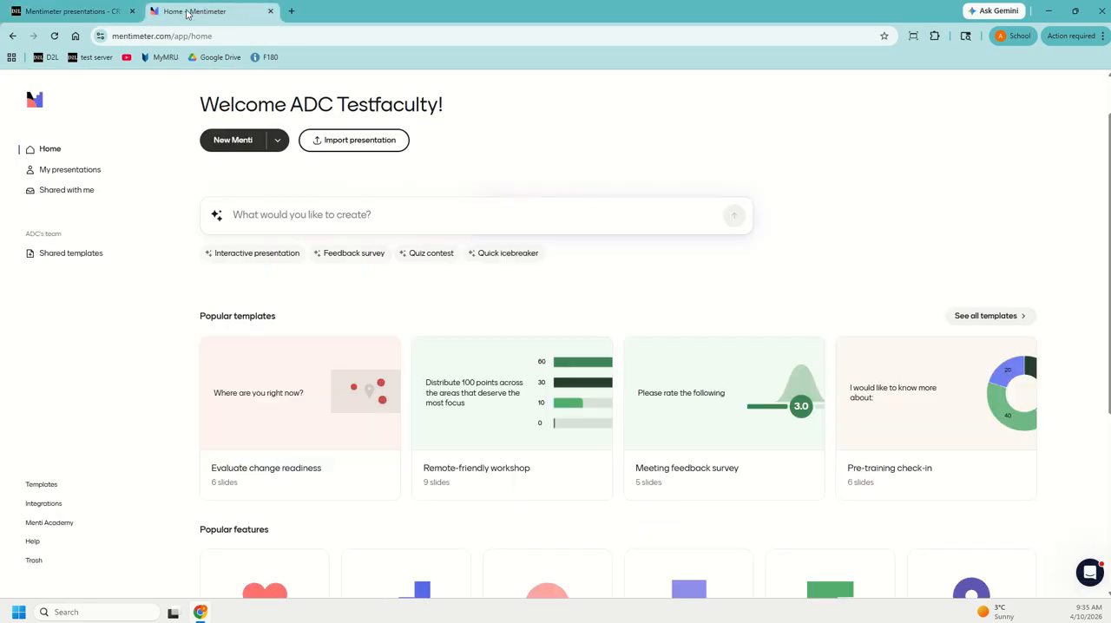
{"action": "left_click", "coordinate": [239, 144]}
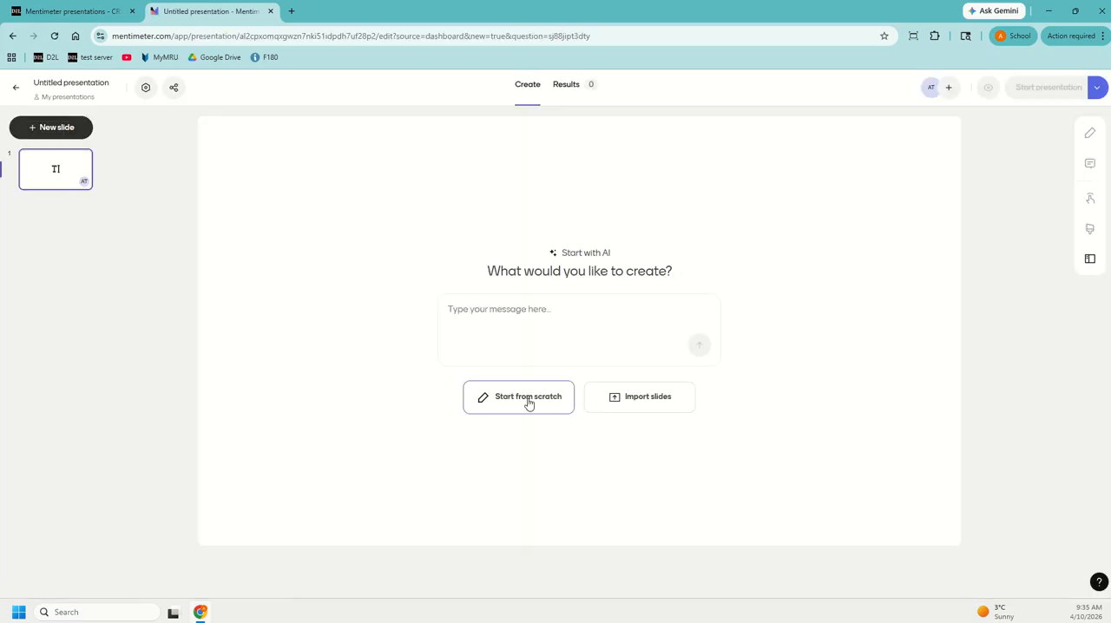
{"action": "left_click", "coordinate": [529, 404]}
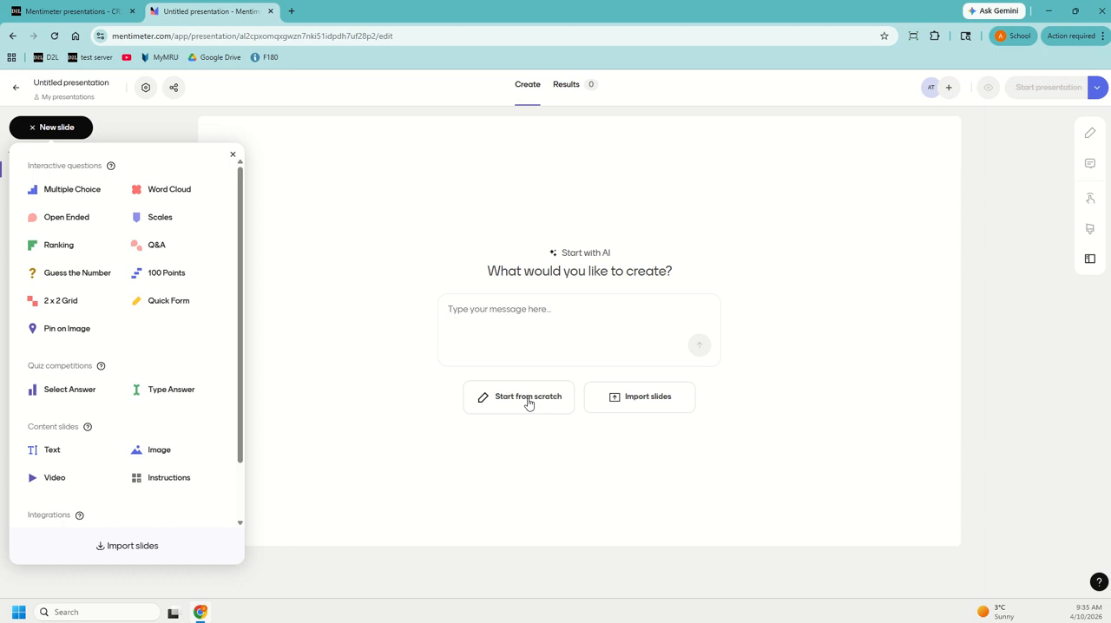
- Add a text slide with the heading "Lecture 1" as the first slide
{"action": "left_click", "coordinate": [64, 444]}
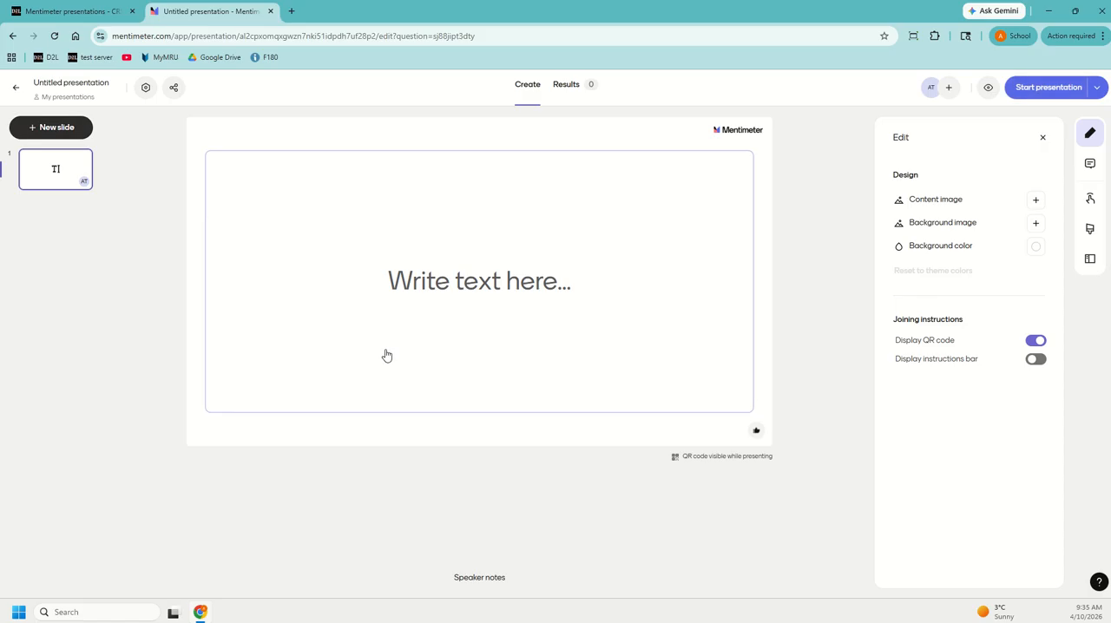
{"action": "left_click", "coordinate": [426, 285]}
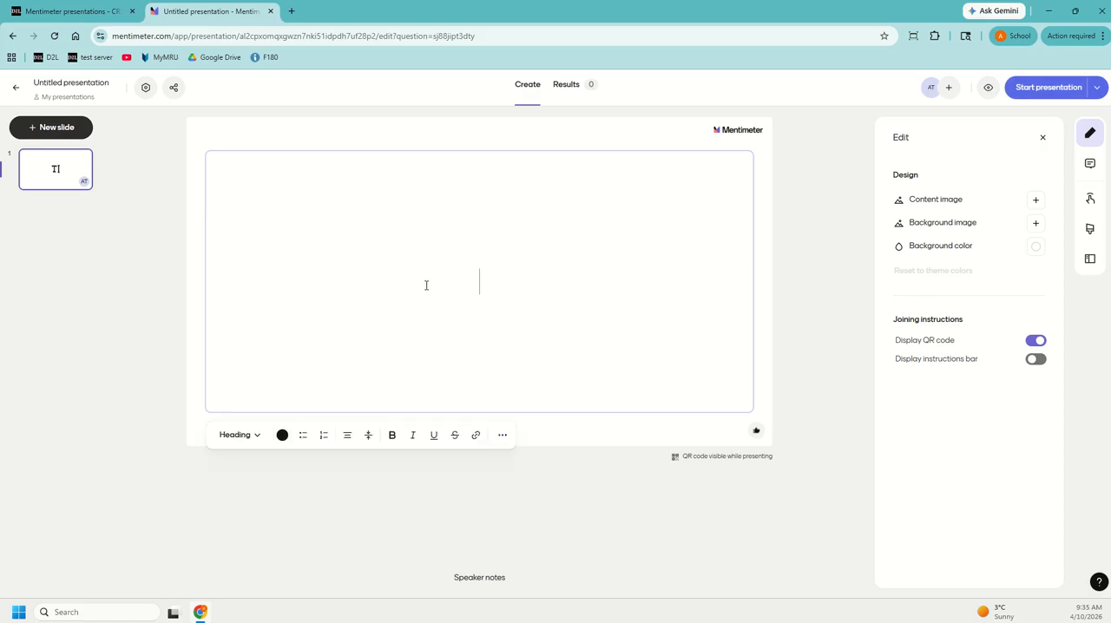
{"action": "type", "text": "Lecture"}
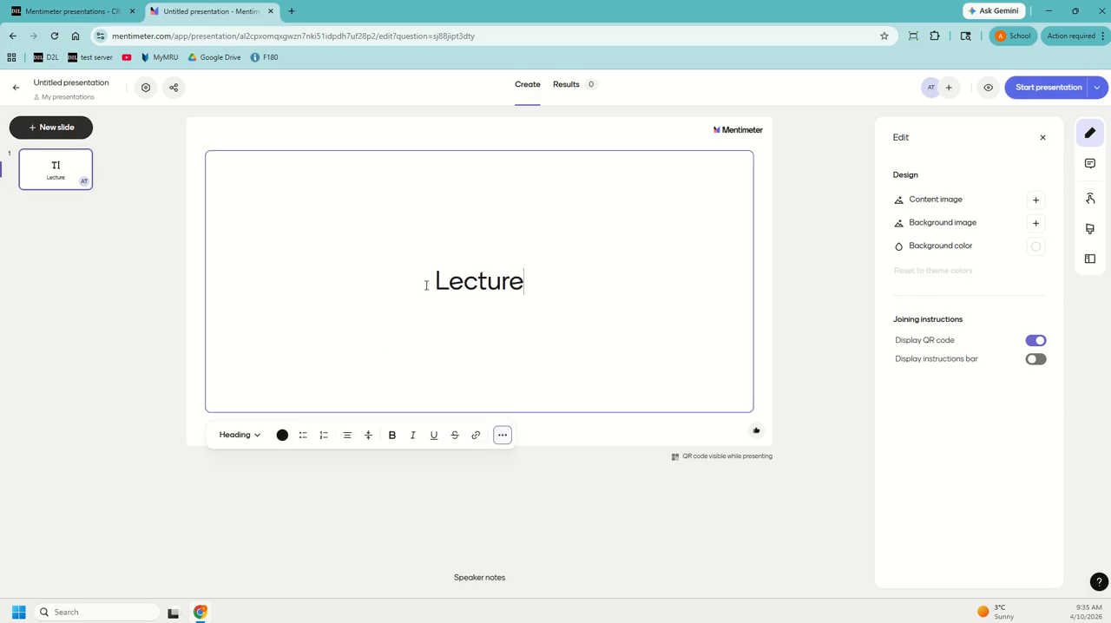
{"action": "type", "text": " 1"}
- Copy the slide's heading text and paste it as the presentation name, "Lecture 1"
{"action": "key", "text": "ctrl+a"}
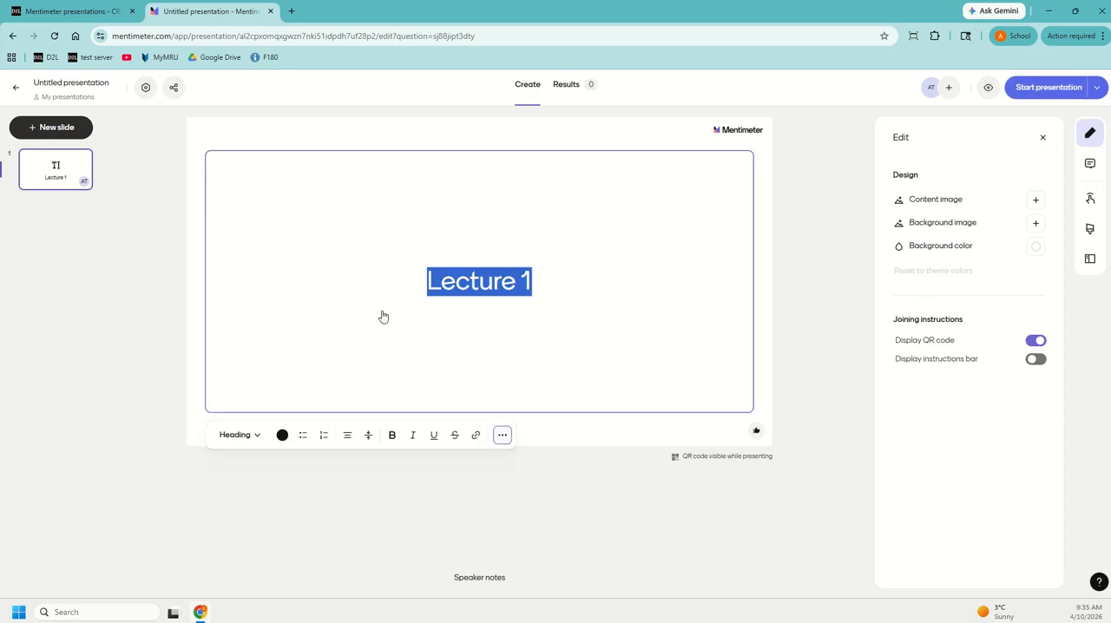
{"action": "right_click", "coordinate": [450, 290]}
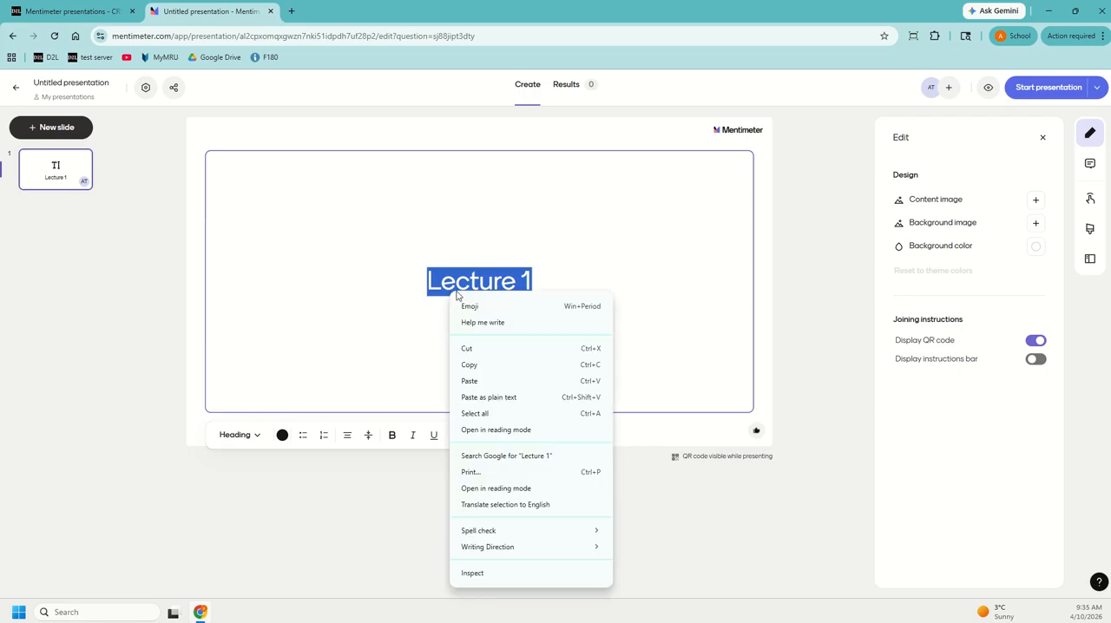
{"action": "left_click", "coordinate": [487, 365]}
{"action": "left_click", "coordinate": [73, 84]}
{"action": "key", "text": "ctrl+shift+Left"}
{"action": "key", "text": "ctrl+shift+Left"}
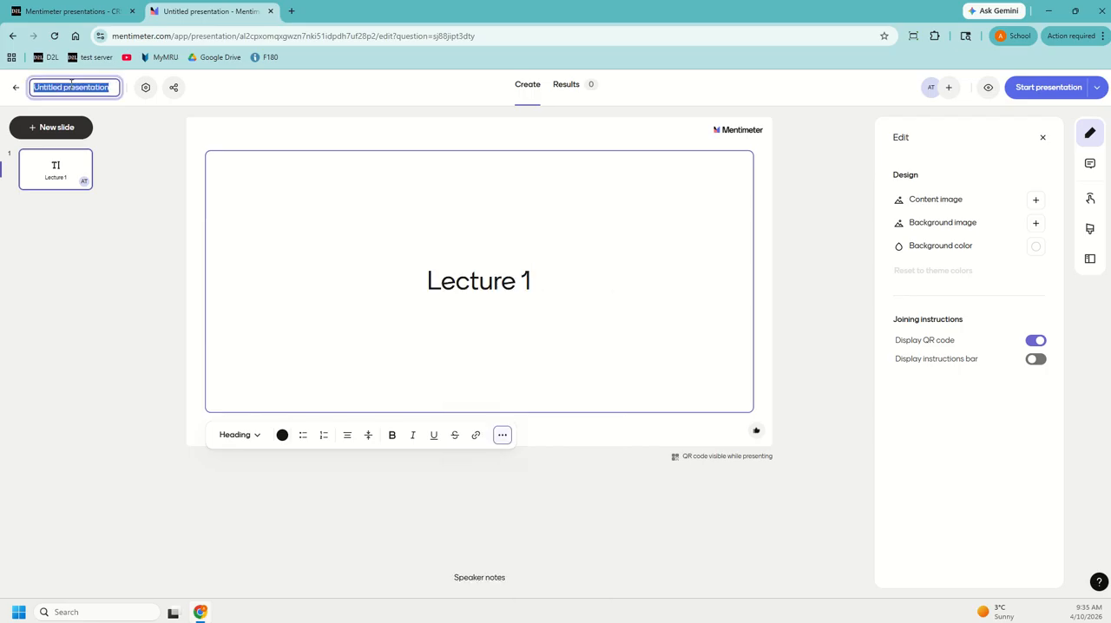
{"action": "right_click", "coordinate": [72, 82]}
{"action": "left_click", "coordinate": [113, 182]}
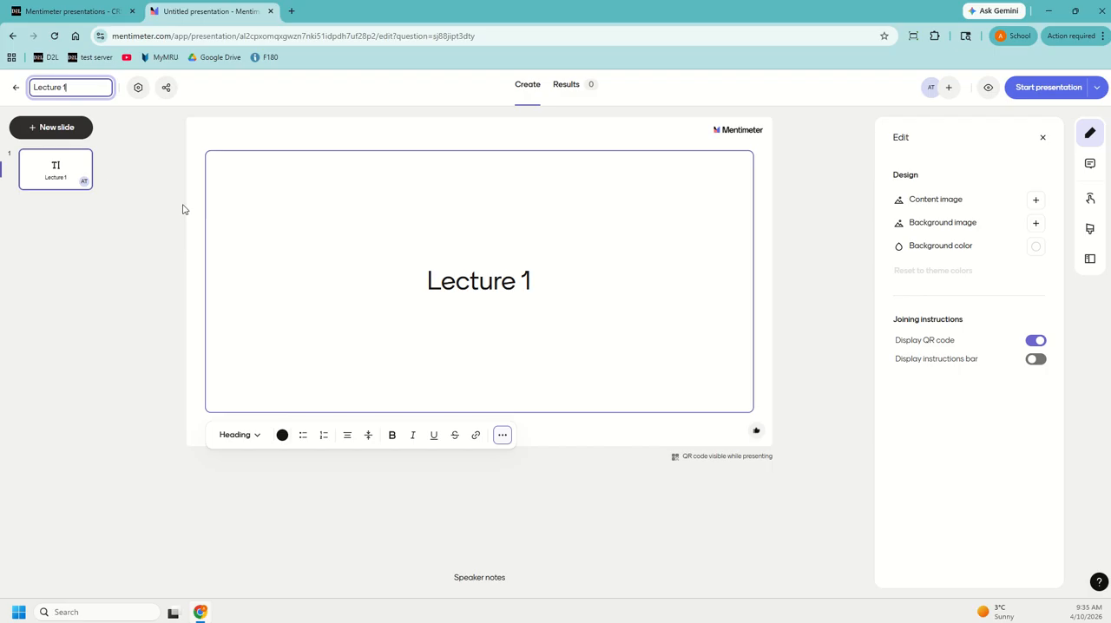
{"action": "left_click", "coordinate": [193, 164]}
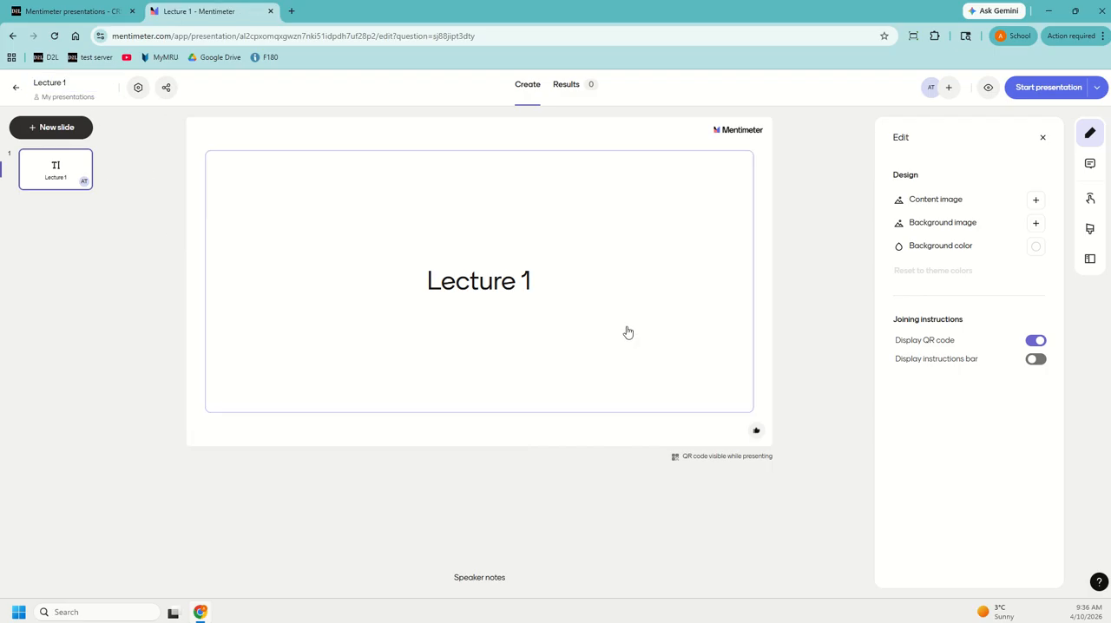
- Add a second text slide with the heading "Slide 1"
{"action": "left_click", "coordinate": [51, 128]}
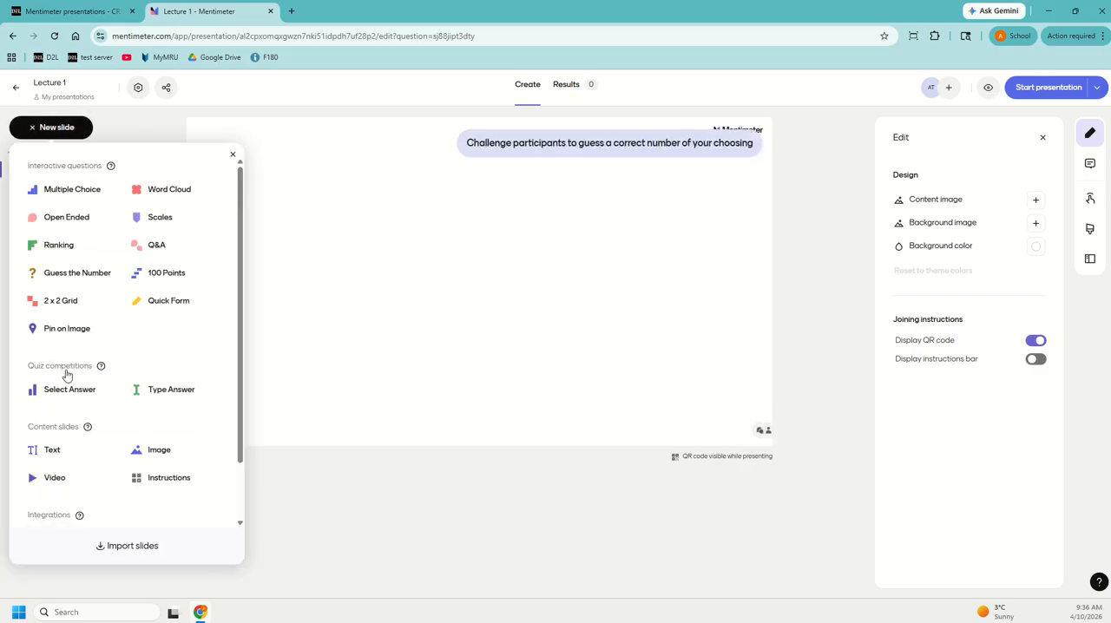
{"action": "left_click", "coordinate": [48, 450]}
{"action": "left_click", "coordinate": [429, 294]}
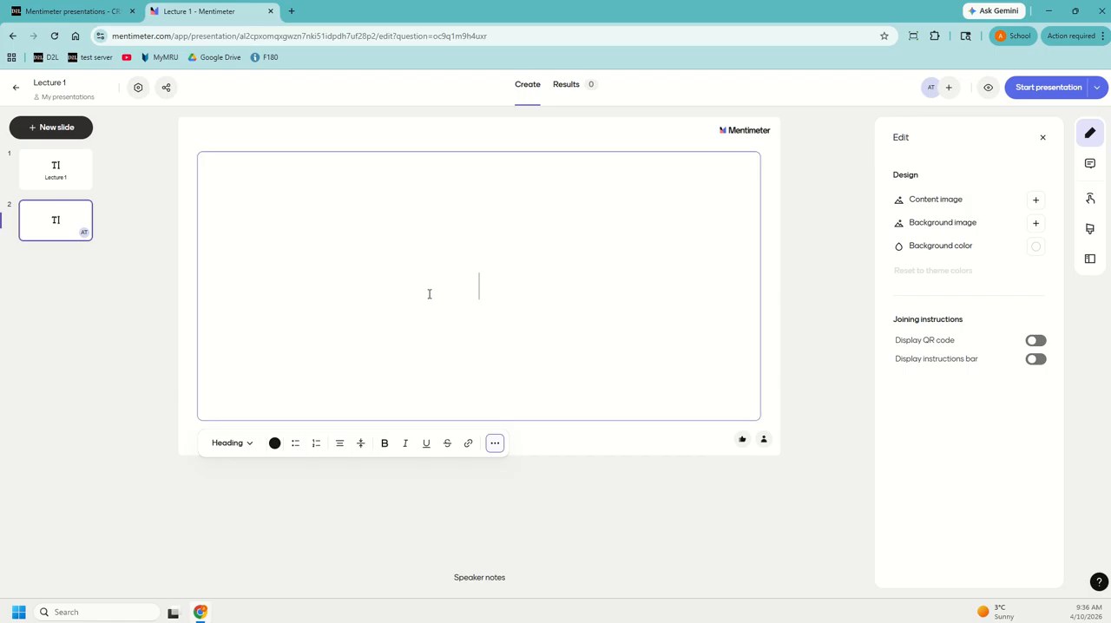
{"action": "type", "text": "Slide 1"}
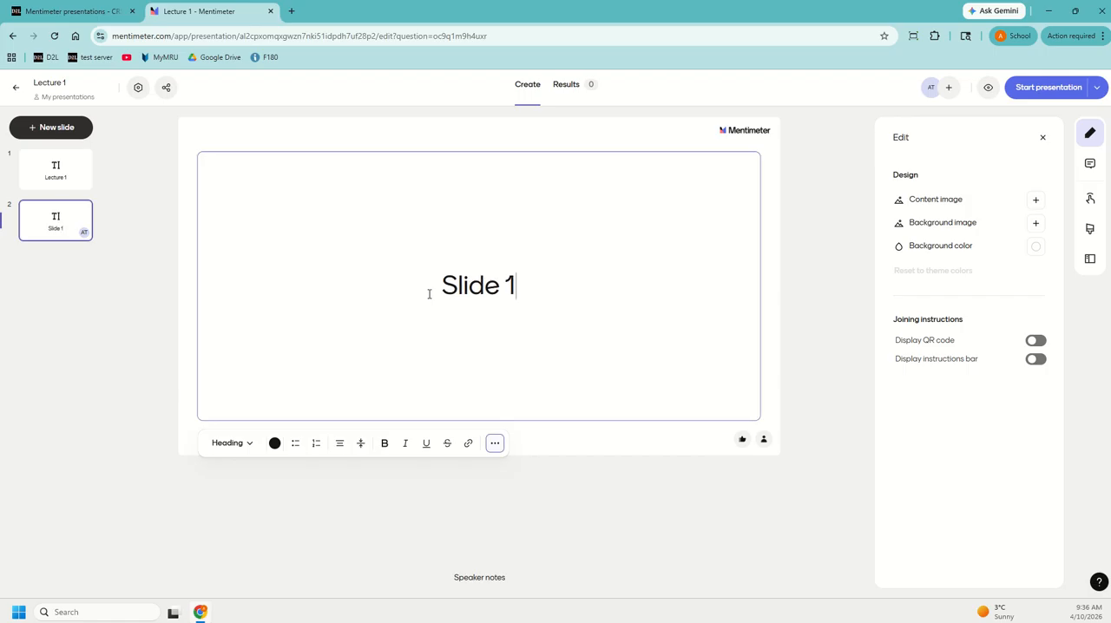
- Add a bulleted line reading "point 1" below the "Slide 1" heading
{"action": "key", "text": "Return"}
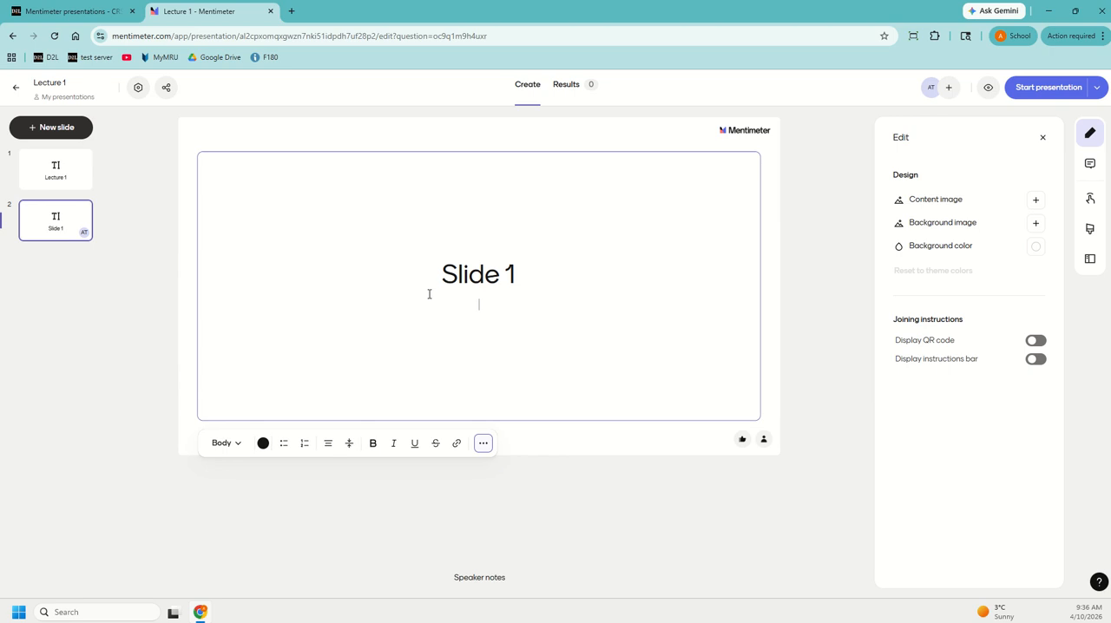
{"action": "left_click", "coordinate": [283, 442]}
{"action": "type", "text": "point 1"}
- Align the second slide's text to the top vertically and to the left horizontally
{"action": "left_click", "coordinate": [350, 449]}
{"action": "left_click", "coordinate": [330, 469]}
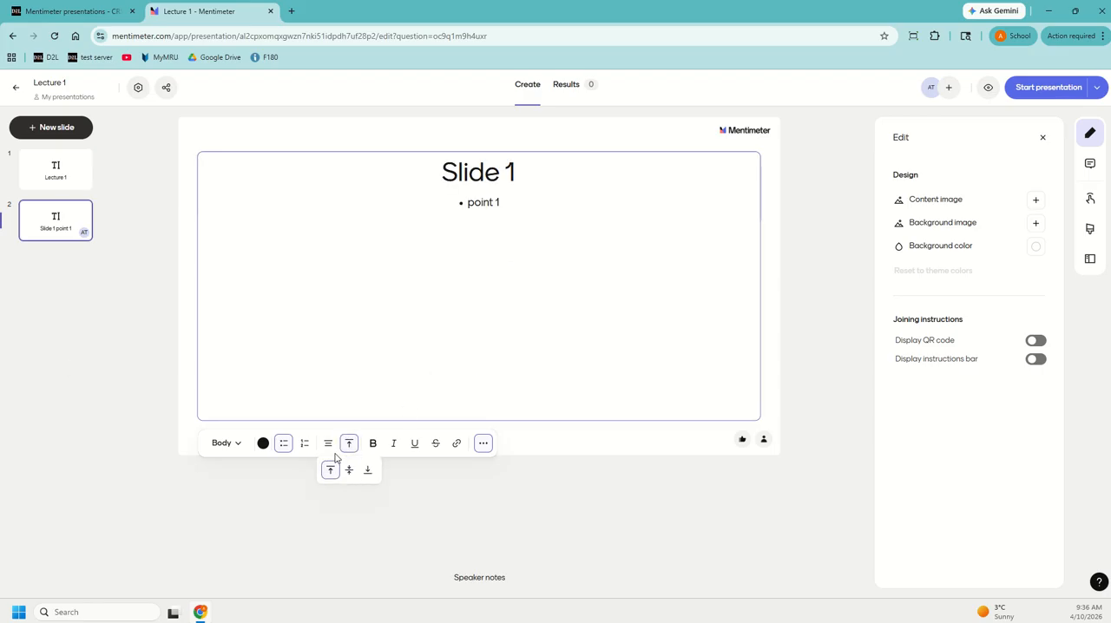
{"action": "left_click", "coordinate": [328, 442]}
{"action": "left_click", "coordinate": [309, 470]}
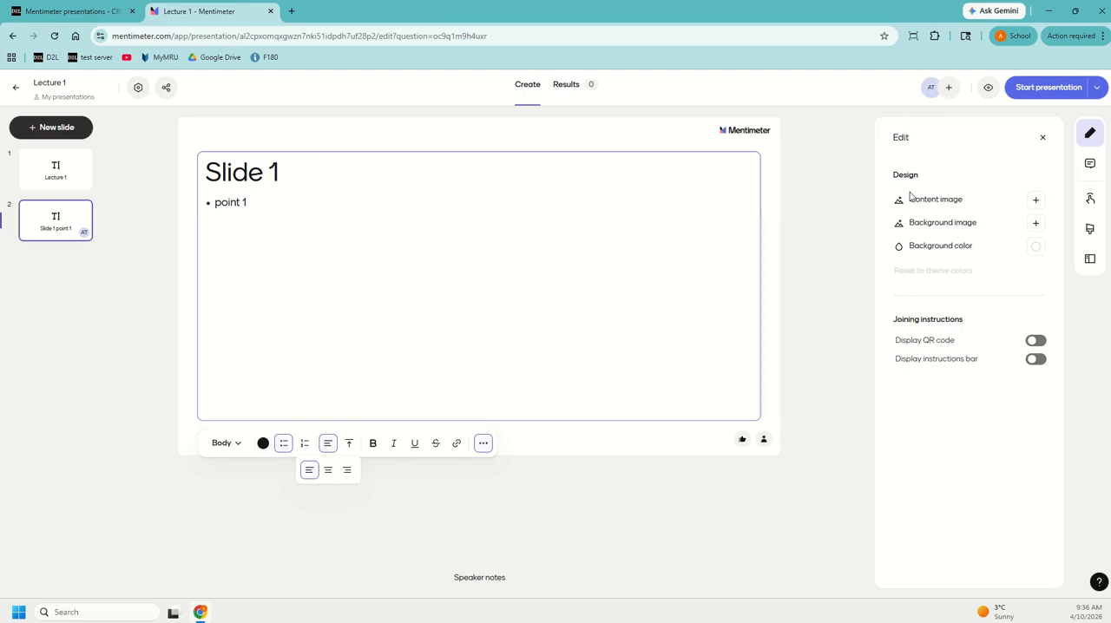
- Search the image library for "orange" and choose the photo of a single orange with a leaf as content image
{"action": "left_click", "coordinate": [1034, 200]}
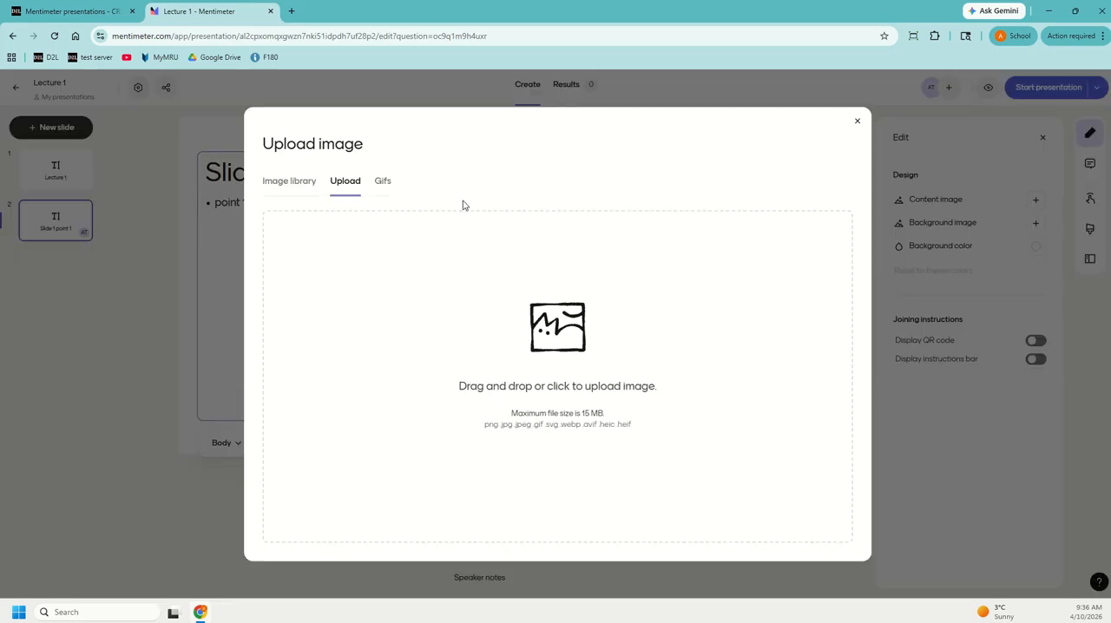
{"action": "left_click", "coordinate": [301, 182]}
{"action": "left_click", "coordinate": [679, 230]}
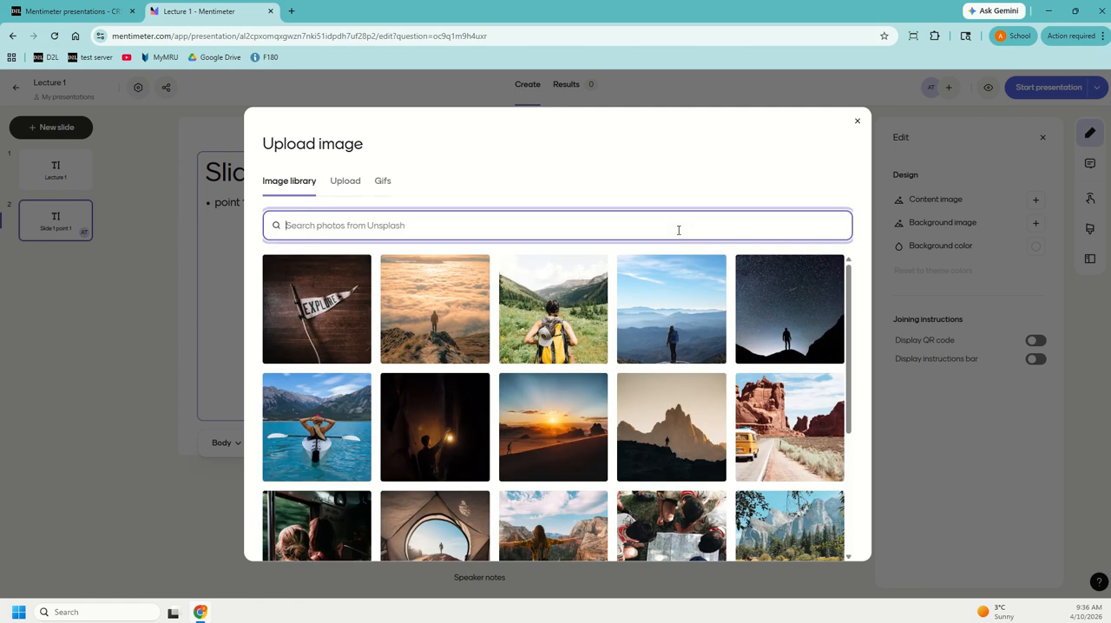
{"action": "type", "text": "orange"}
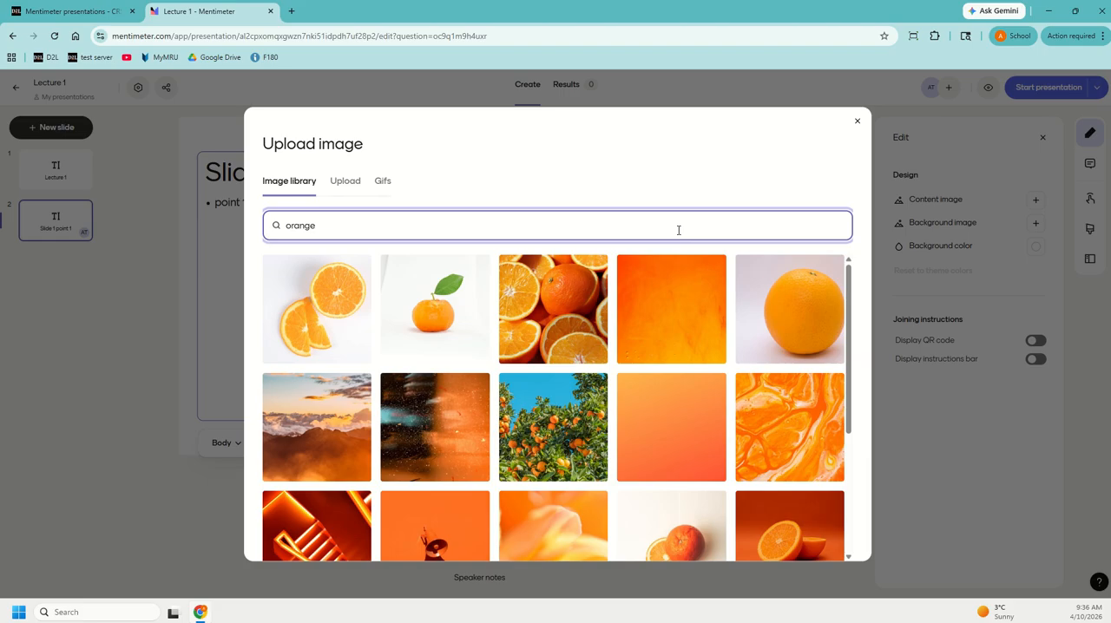
{"action": "left_click", "coordinate": [412, 319]}
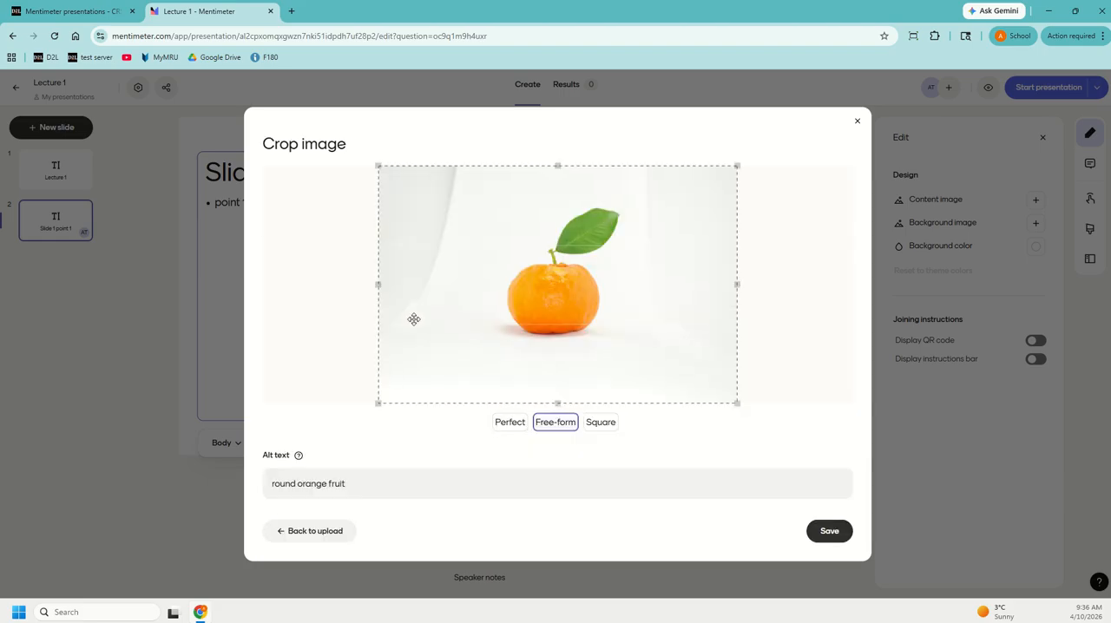
- Crop the photo closely around the orange and its leaf with the free-form crop, and save it to the slide
{"action": "left_click_drag", "start_coordinate": [380, 400], "coordinate": [497, 343]}
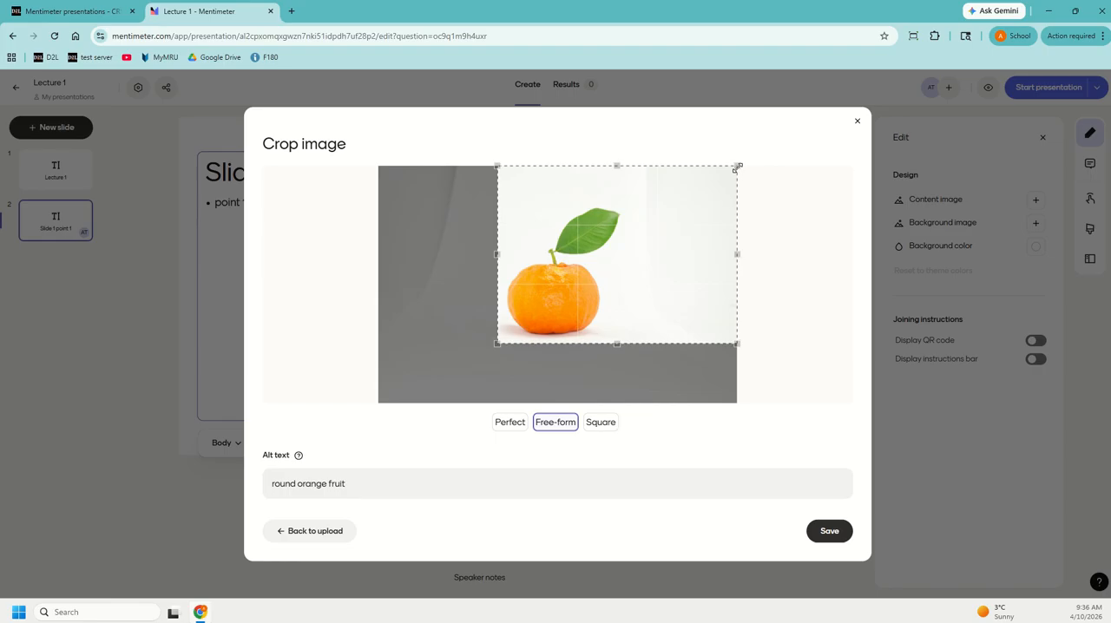
{"action": "left_click_drag", "start_coordinate": [737, 166], "coordinate": [646, 196]}
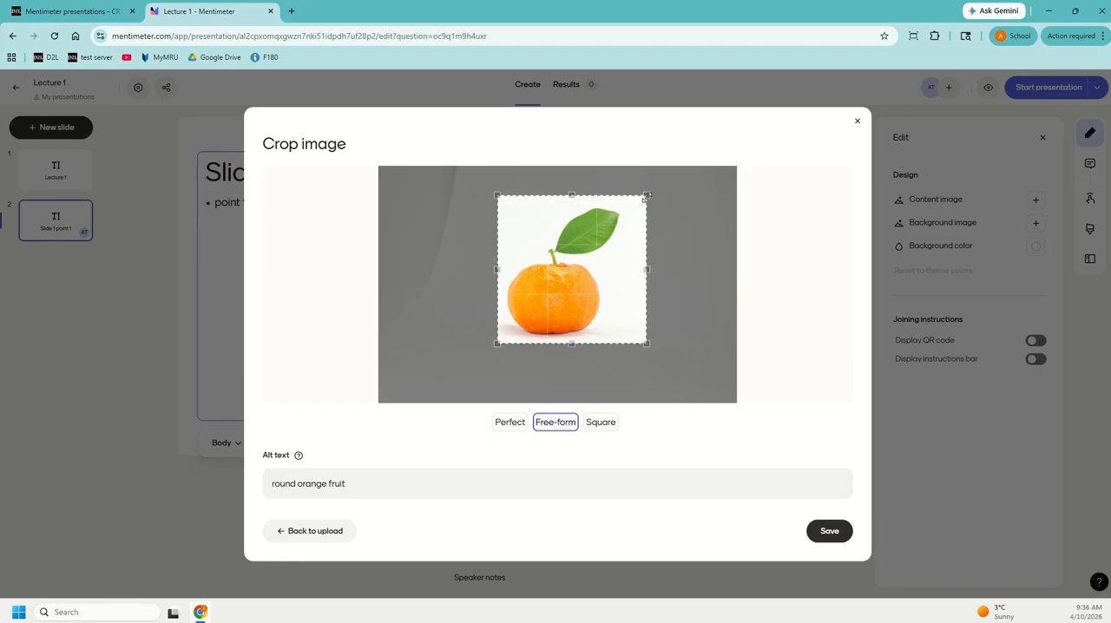
{"action": "left_click", "coordinate": [831, 535]}
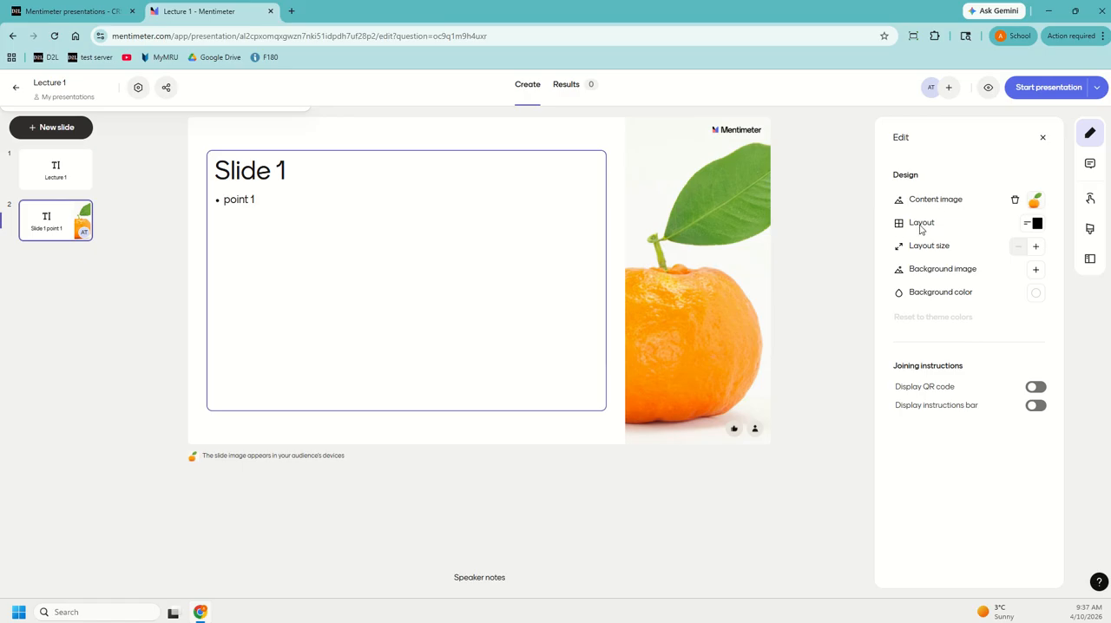
- Change the second slide's layout to Side by side right
{"action": "left_click", "coordinate": [1029, 227]}
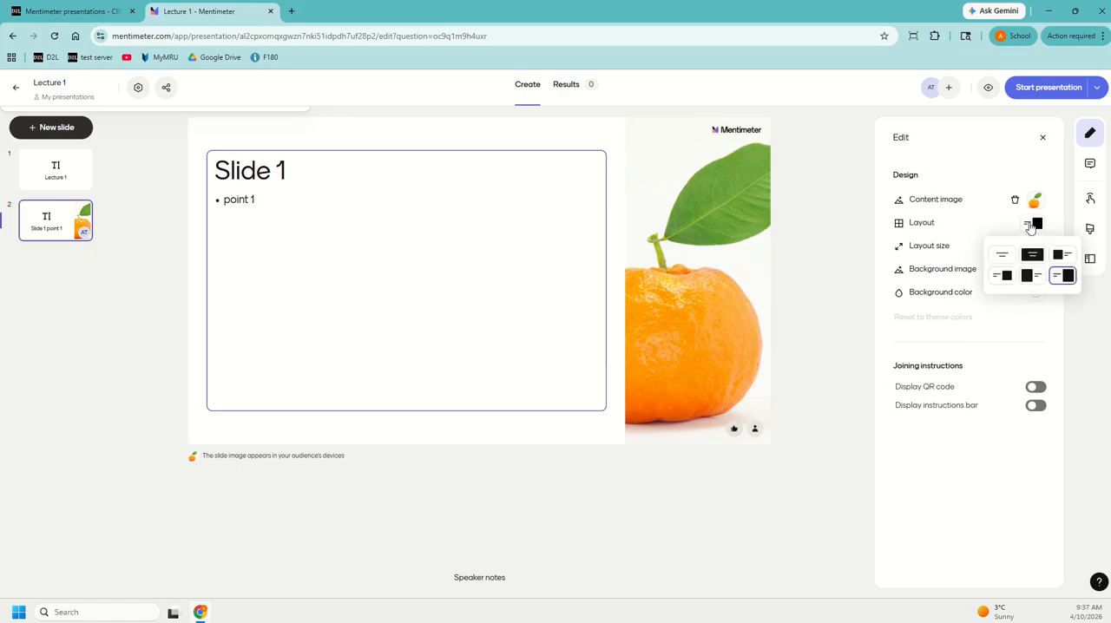
{"action": "left_click", "coordinate": [995, 276]}
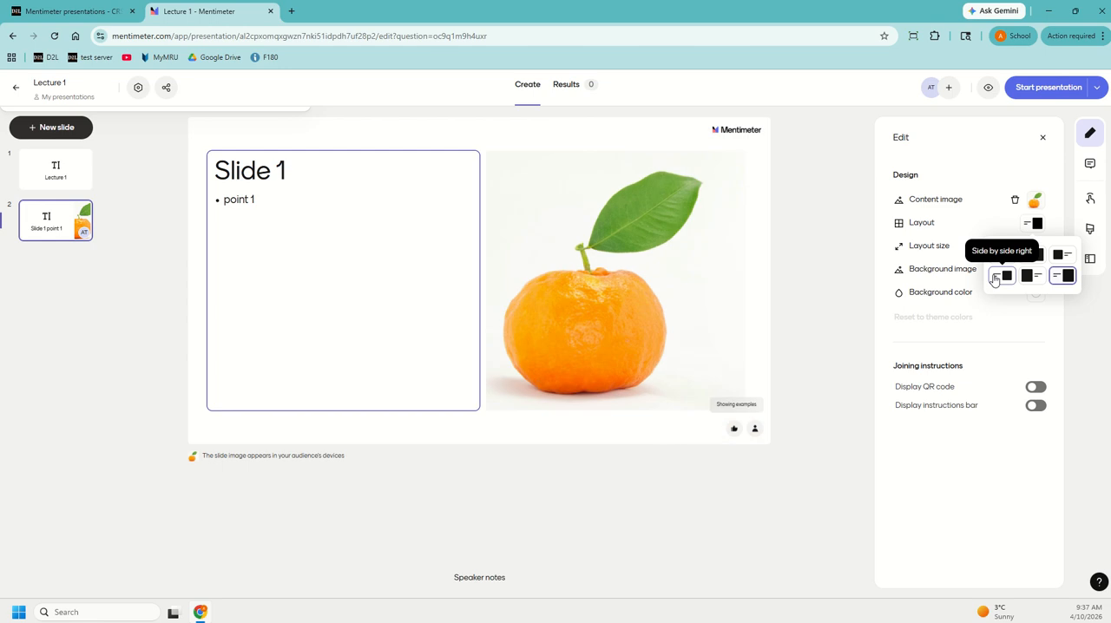
{"action": "left_click", "coordinate": [995, 276]}
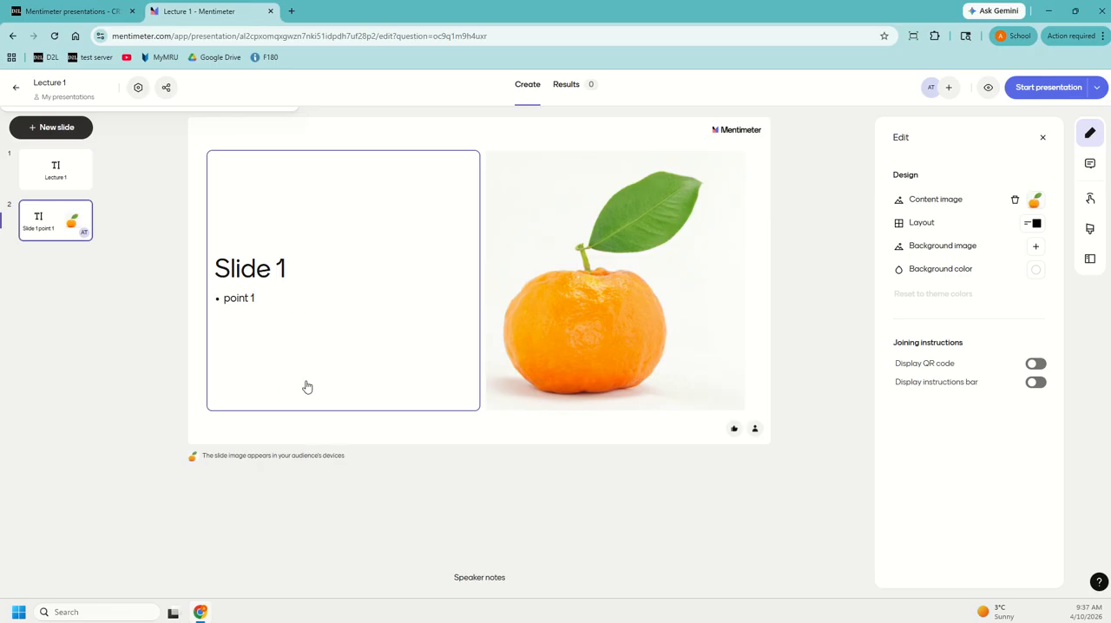
{"action": "left_click", "coordinate": [286, 516]}
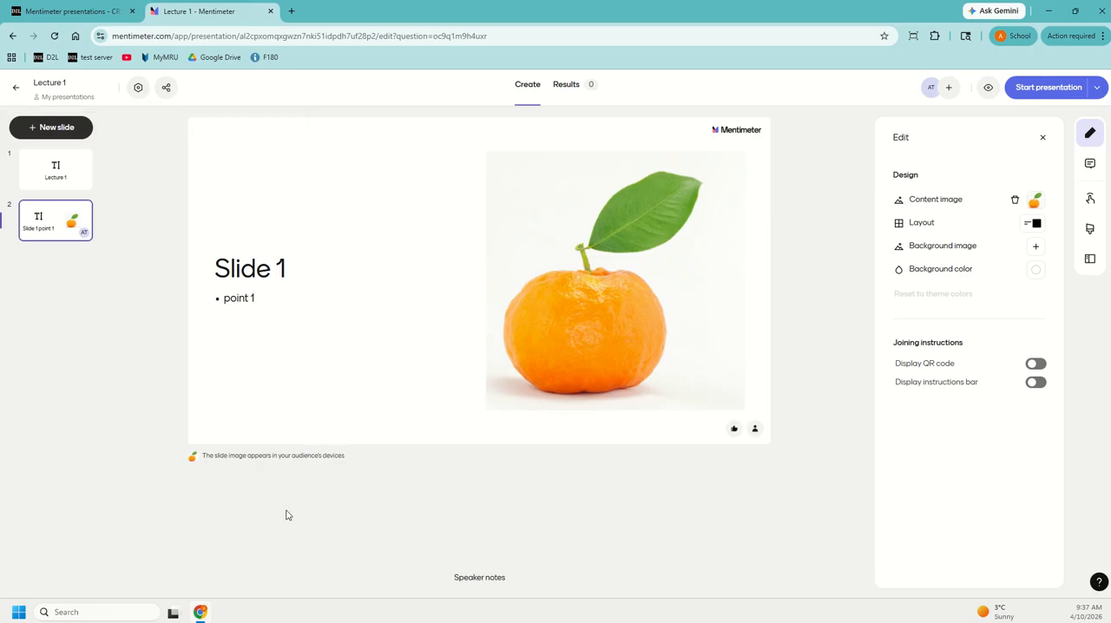
- Align the text beside the orange image to the top of its text box
{"action": "left_click", "coordinate": [305, 353]}
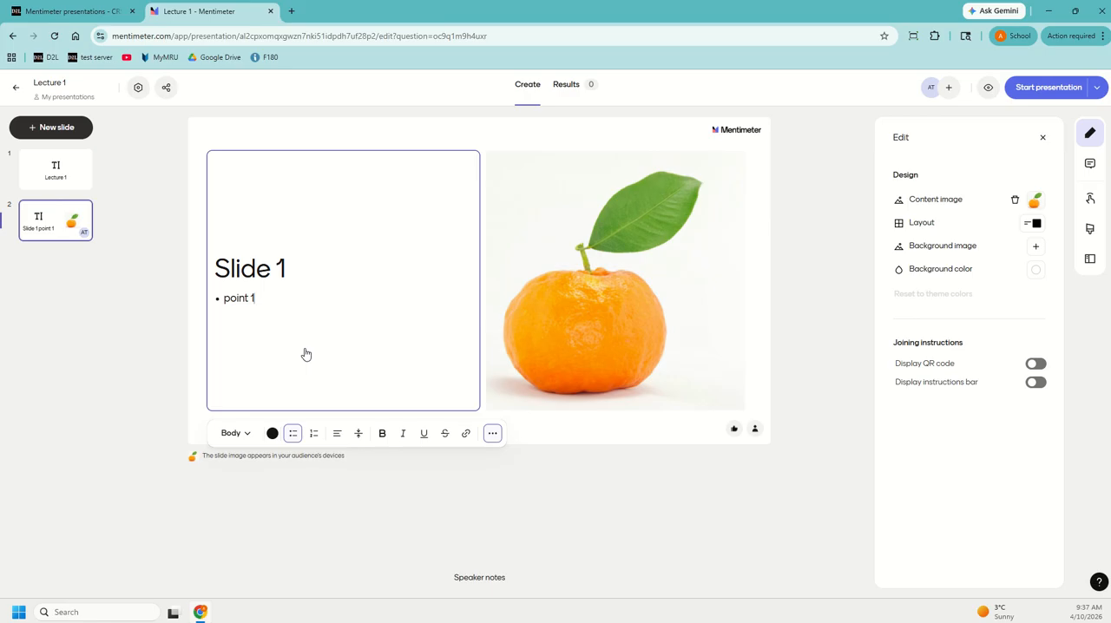
{"action": "left_click", "coordinate": [357, 434]}
{"action": "left_click", "coordinate": [342, 460]}
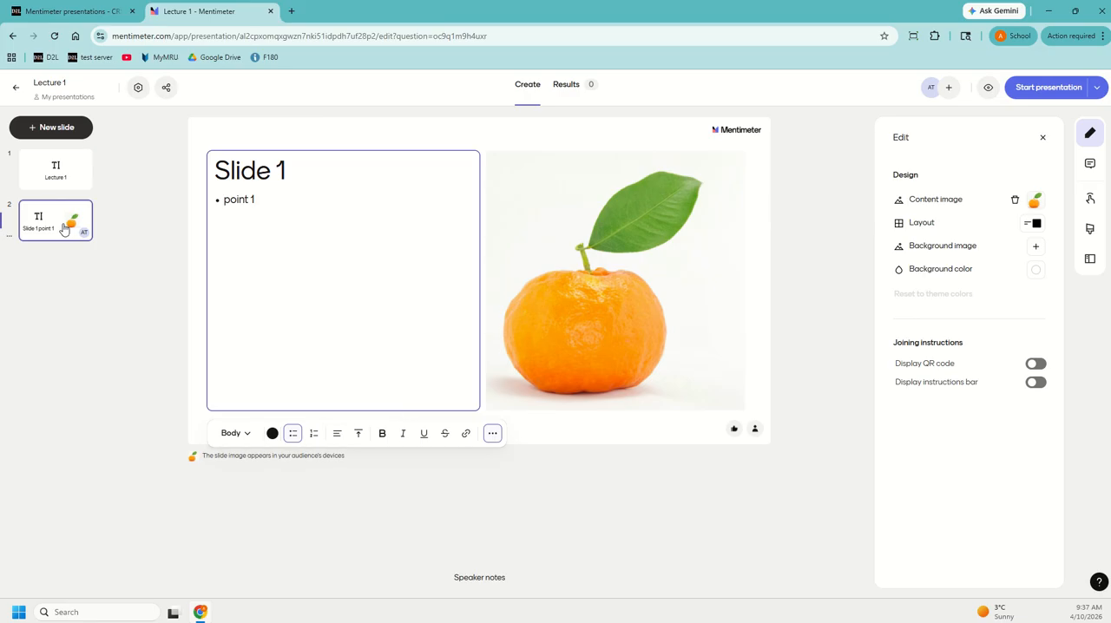
- Duplicate the second slide and add a second bullet reading "point 2" to the copy
{"action": "left_click", "coordinate": [9, 236]}
{"action": "left_click", "coordinate": [61, 305]}
{"action": "left_click", "coordinate": [58, 282]}
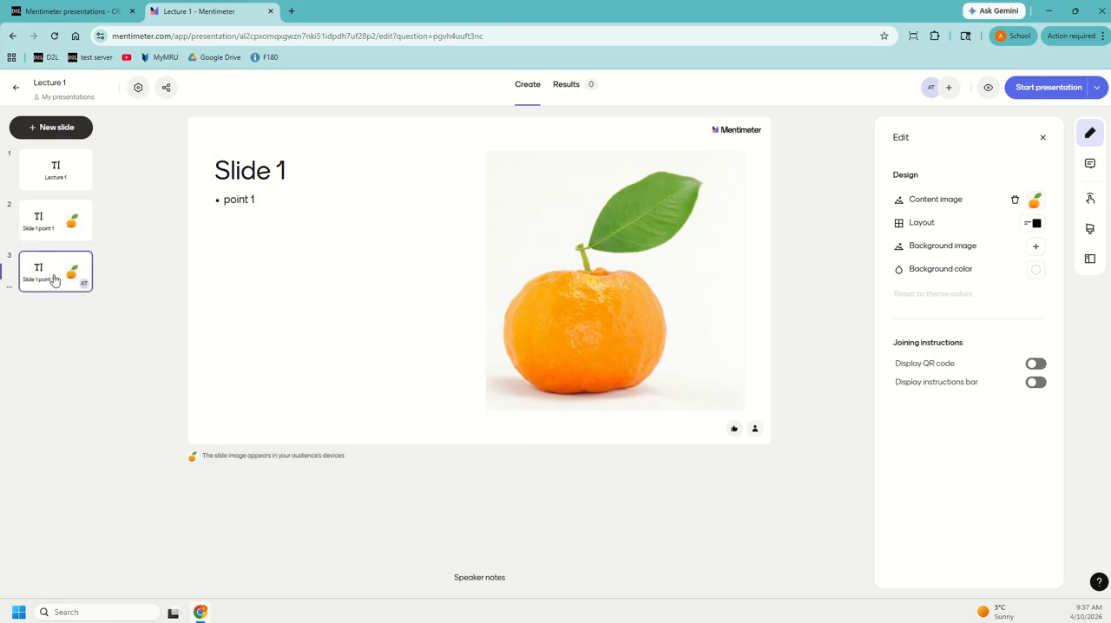
{"action": "left_click", "coordinate": [269, 198]}
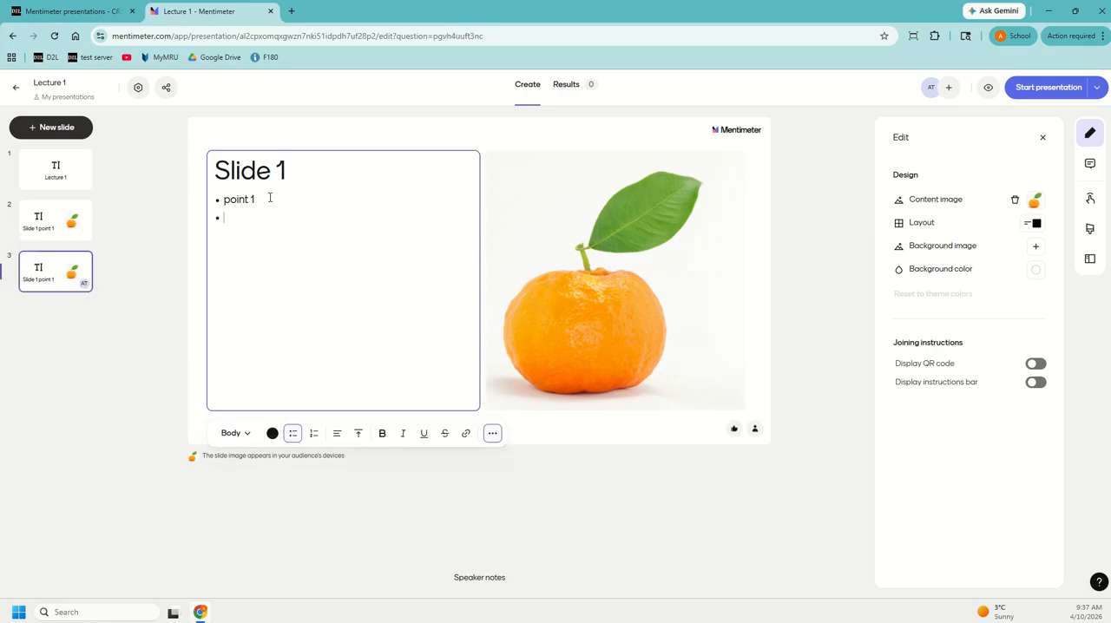
{"action": "type", "text": "point 2"}
- Duplicate the third slide and add a third bullet reading "point 3" to the copy
{"action": "left_click", "coordinate": [11, 289]}
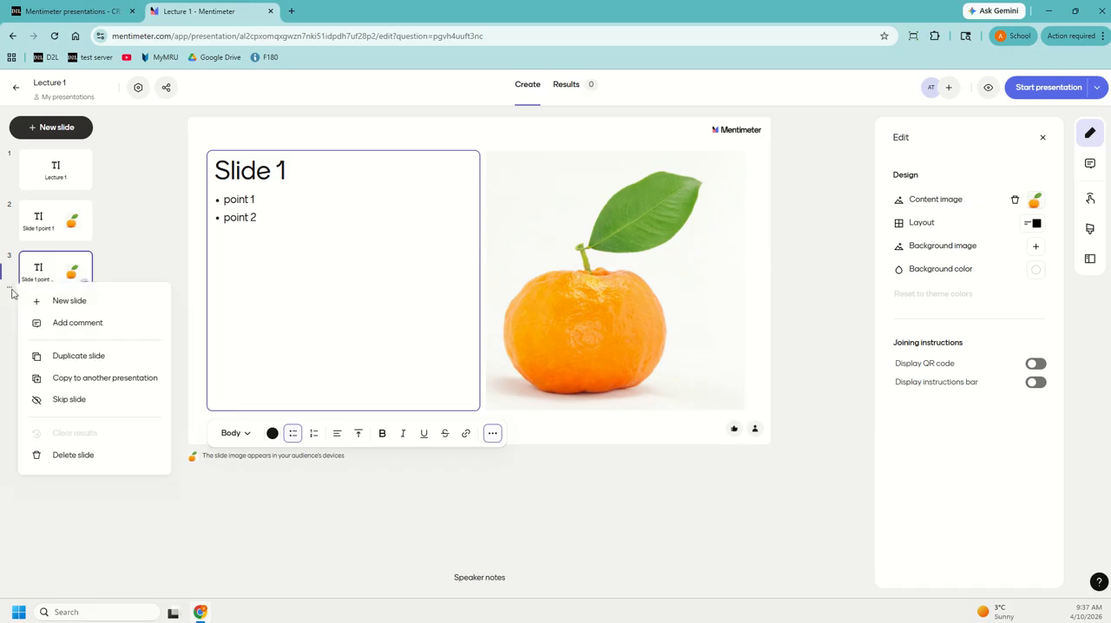
{"action": "left_click", "coordinate": [47, 355]}
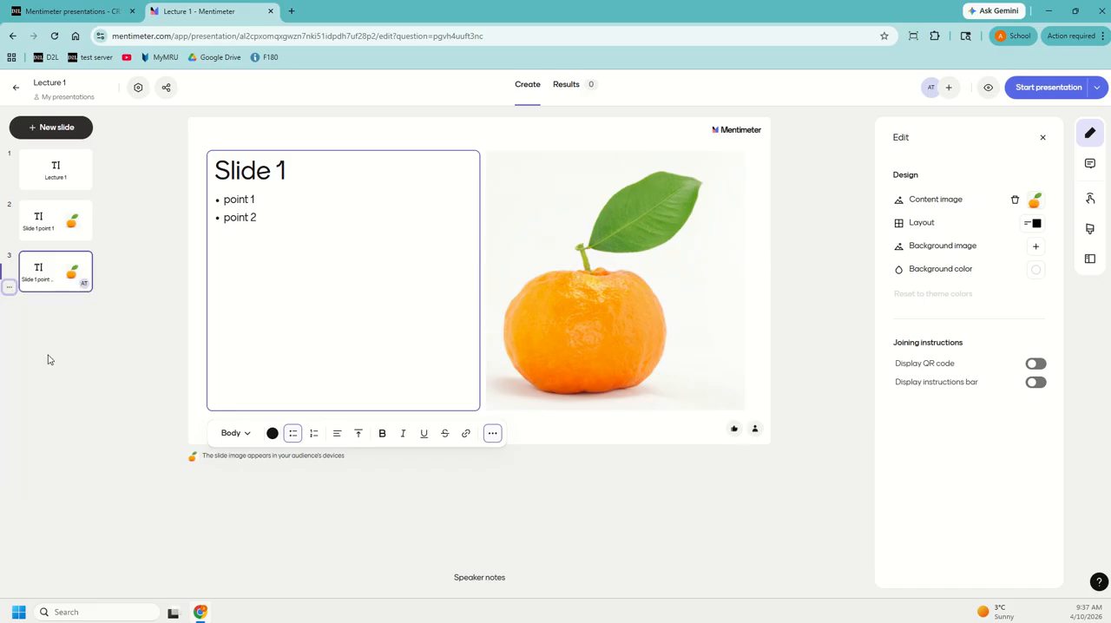
{"action": "left_click", "coordinate": [42, 323]}
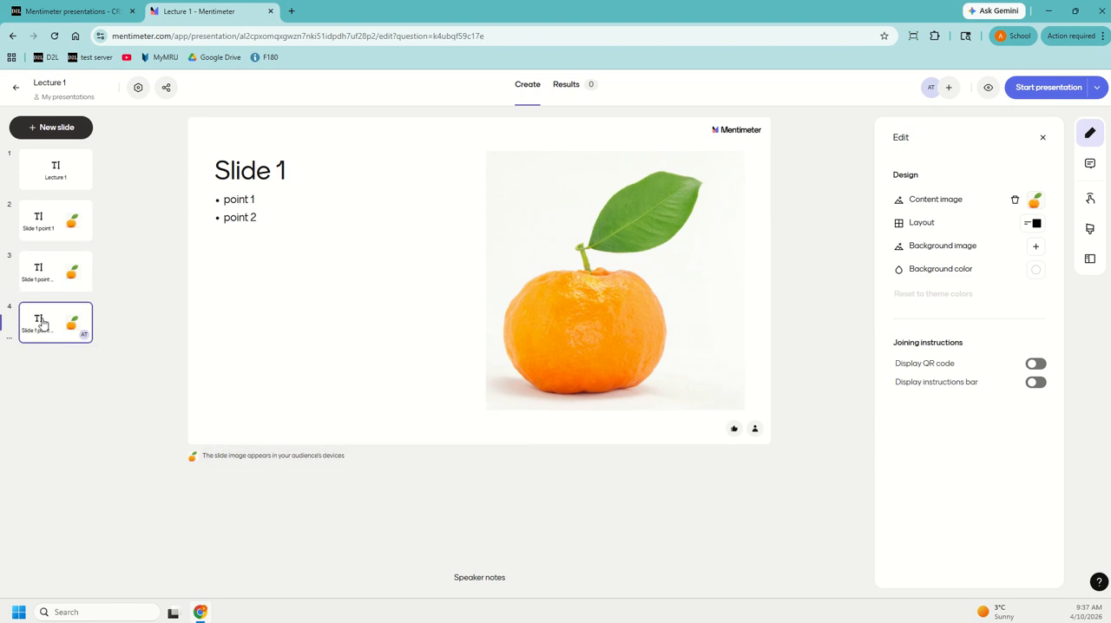
{"action": "left_click", "coordinate": [270, 207]}
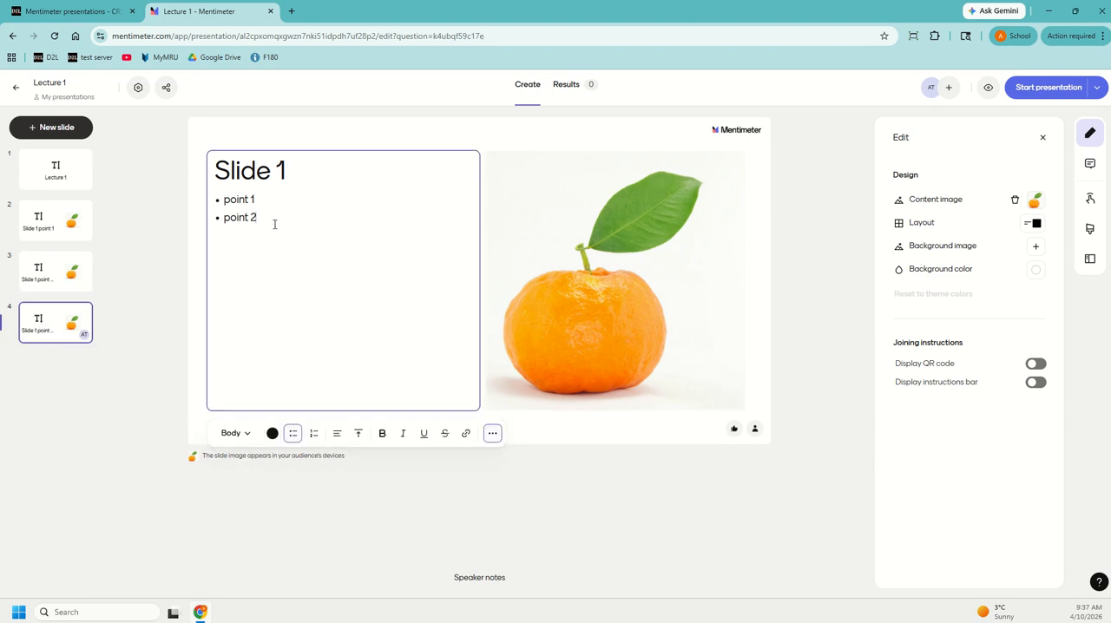
{"action": "type", "text": "point 3"}
- Turn off the QR code display on the Lecture 1 title slide and check the setting on the other slides
{"action": "left_click", "coordinate": [55, 172]}
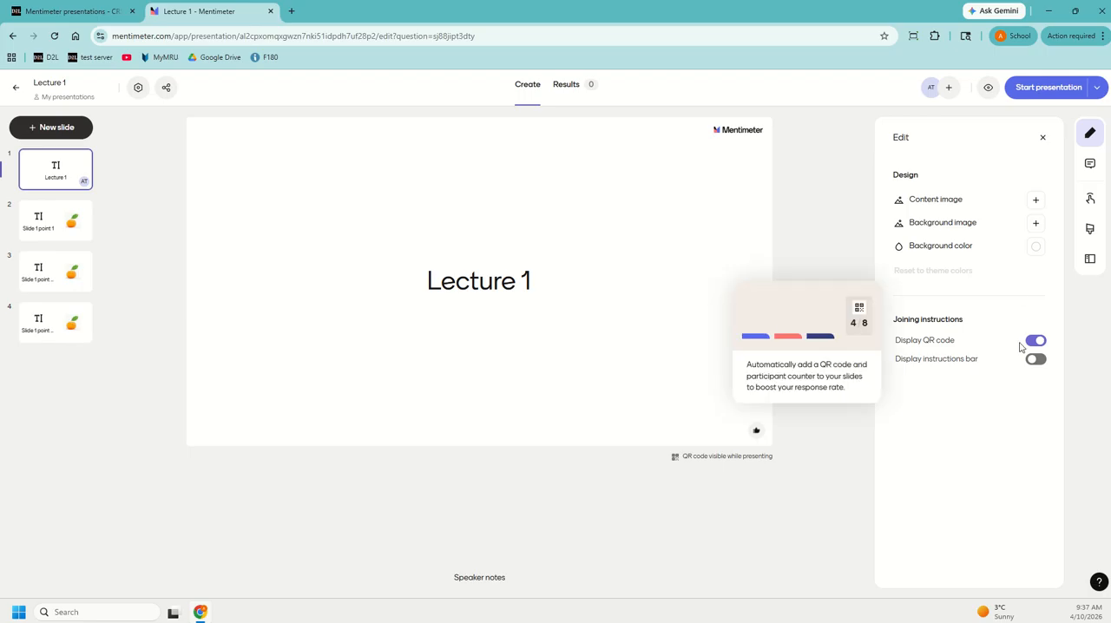
{"action": "left_click", "coordinate": [1033, 341]}
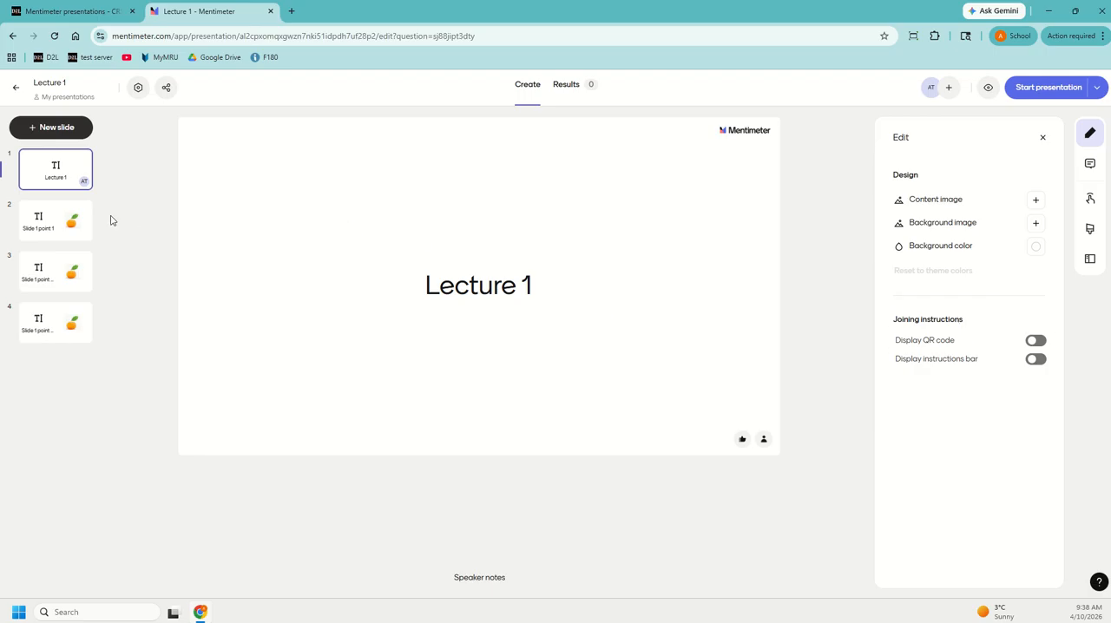
{"action": "left_click", "coordinate": [39, 222]}
{"action": "mouse_move", "coordinate": [1022, 370]}
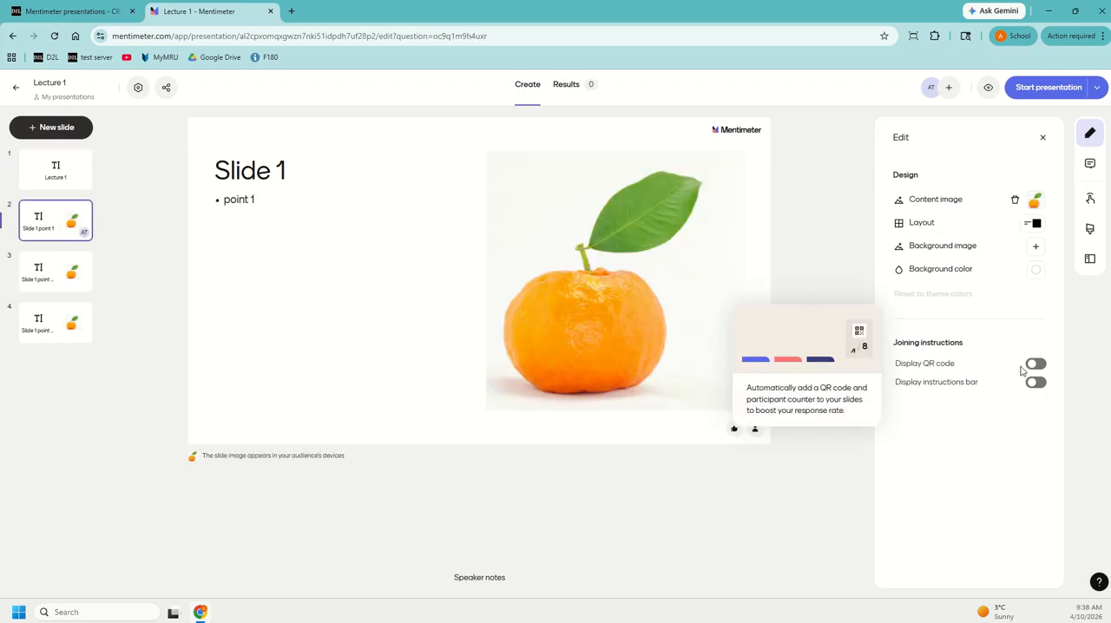
{"action": "left_click", "coordinate": [56, 273]}
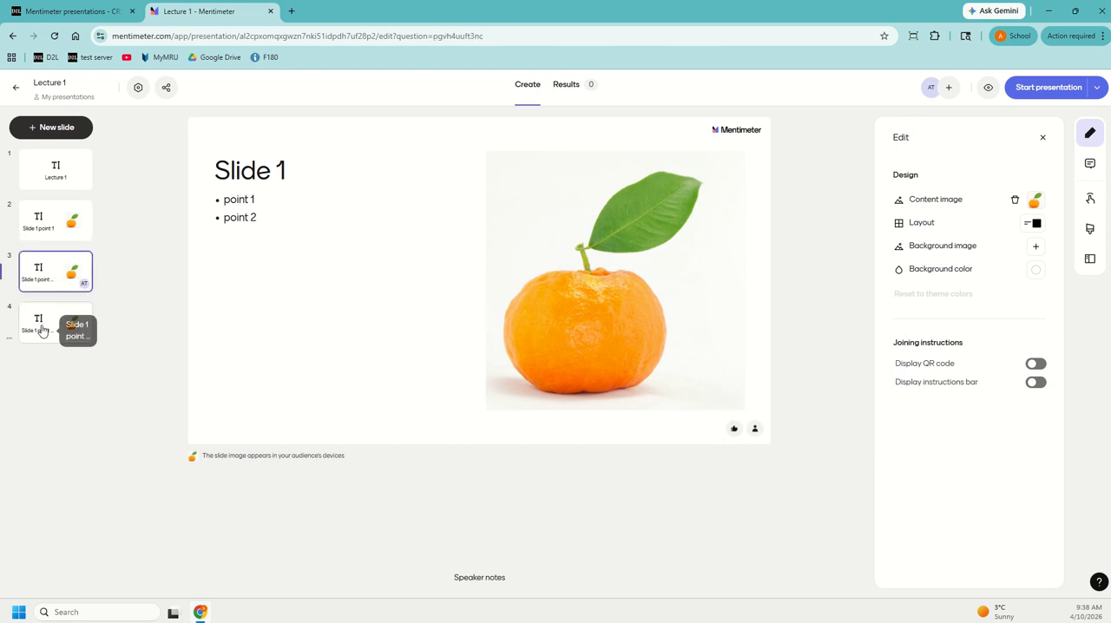
{"action": "left_click", "coordinate": [41, 331]}
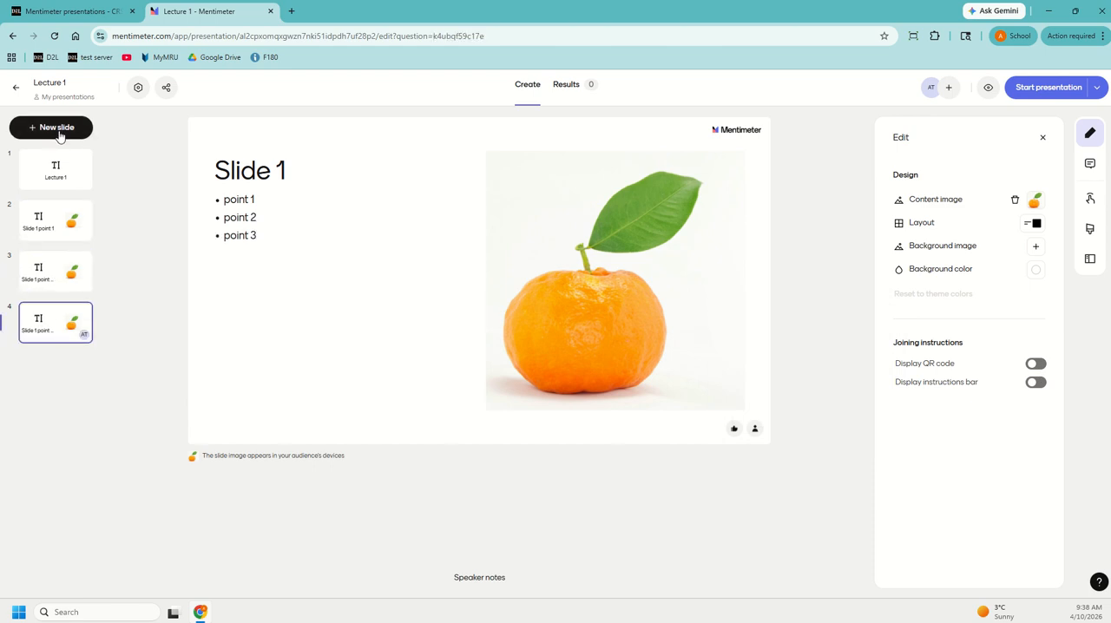
- Add a Word Cloud slide after the fourth slide and turn off its QR code display
{"action": "left_click", "coordinate": [59, 130]}
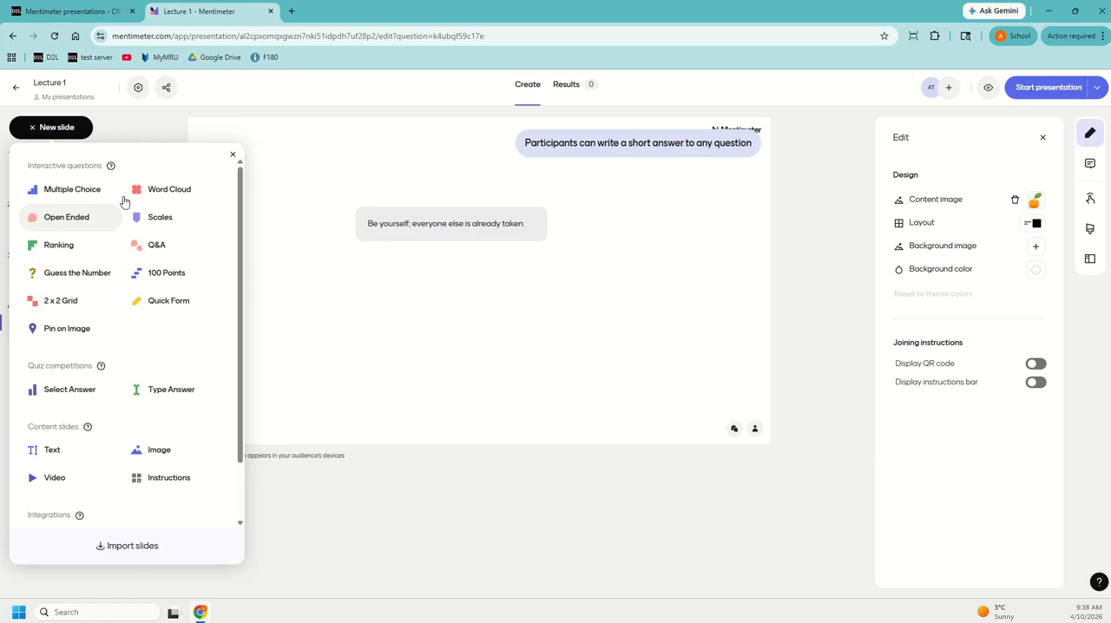
{"action": "left_click", "coordinate": [160, 197]}
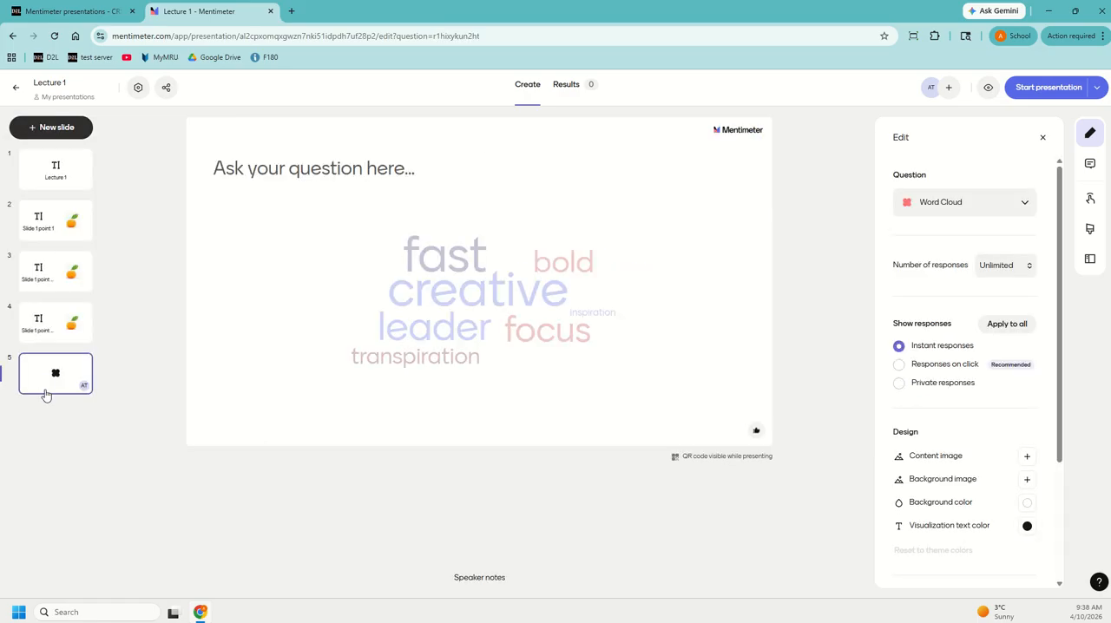
{"action": "scroll", "coordinate": [926, 430], "scroll_direction": "down", "scroll_amount": 2}
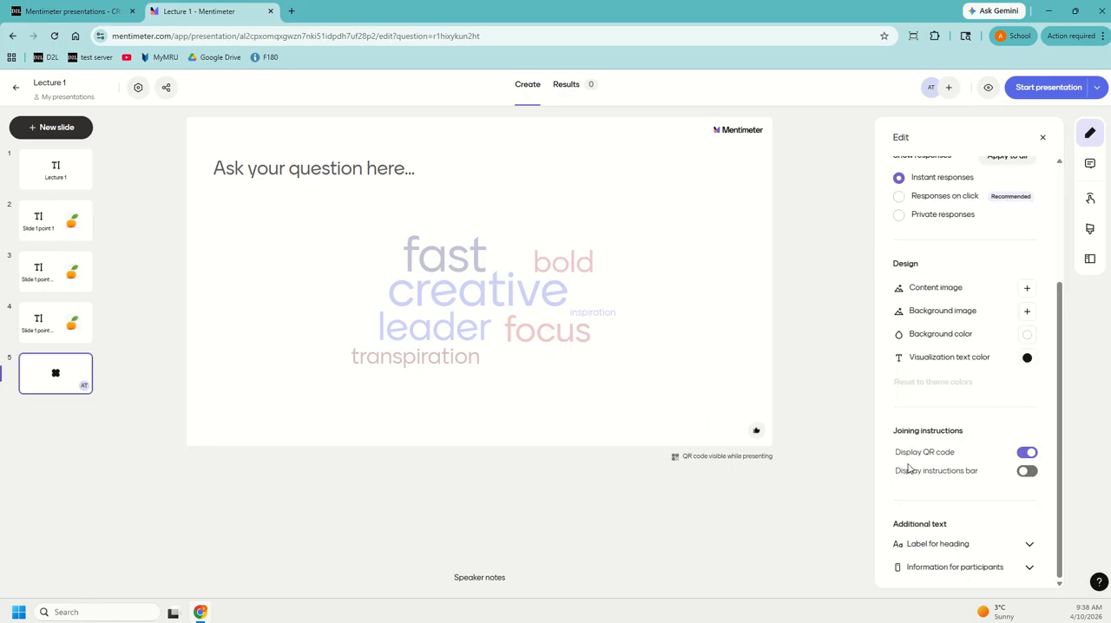
{"action": "mouse_move", "coordinate": [960, 457]}
{"action": "left_click", "coordinate": [1026, 455]}
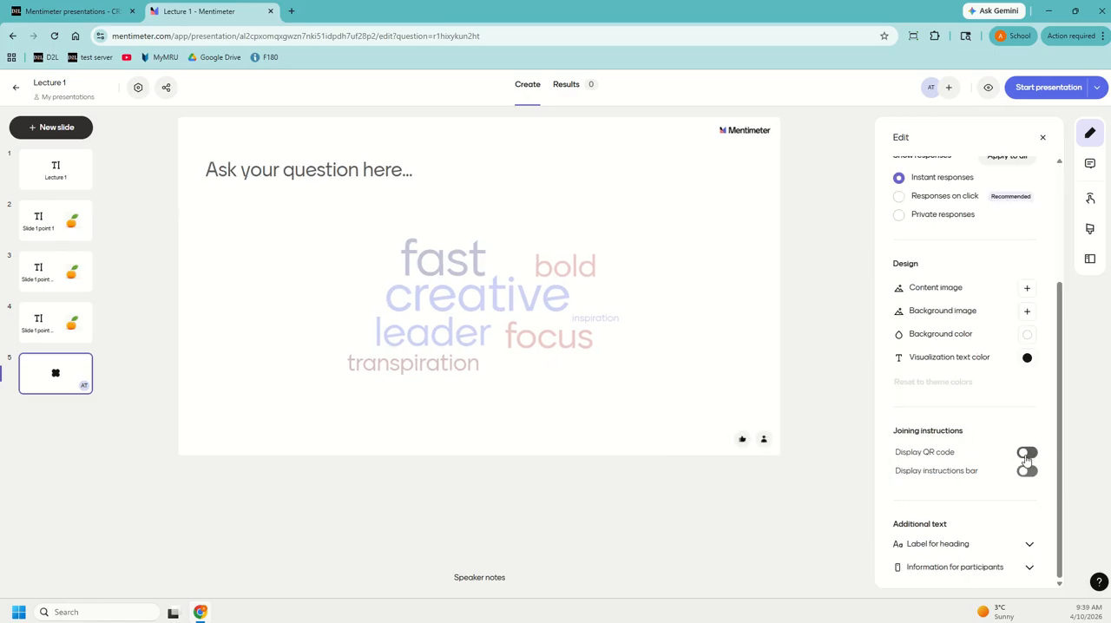
- Enter "Muddiest point?" as the word cloud's question
{"action": "left_click", "coordinate": [354, 180]}
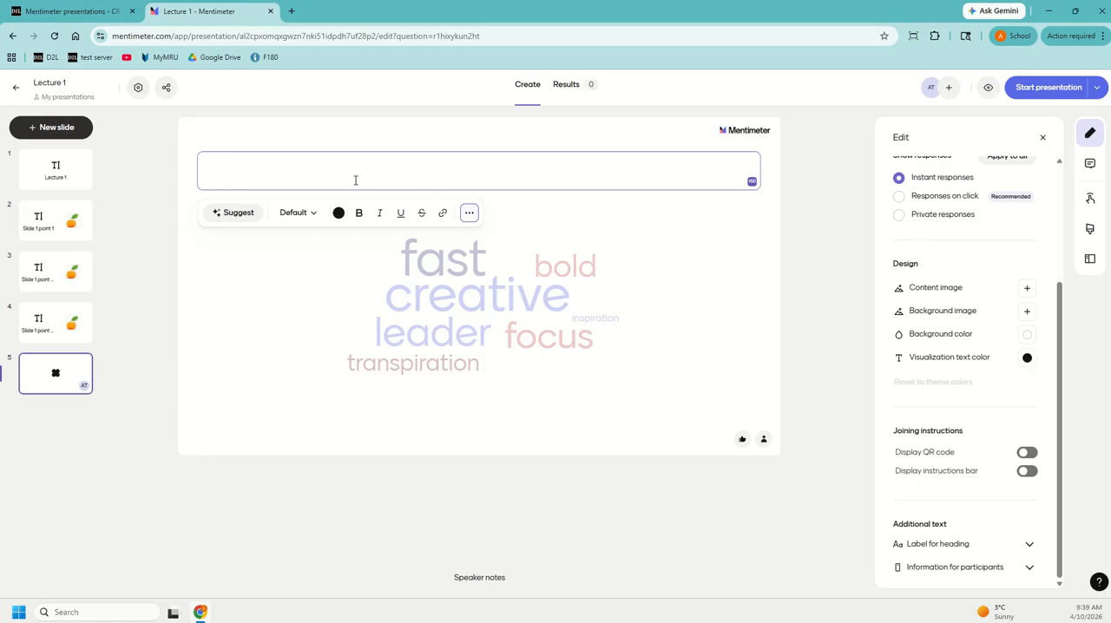
{"action": "type", "text": "Muddiest "}
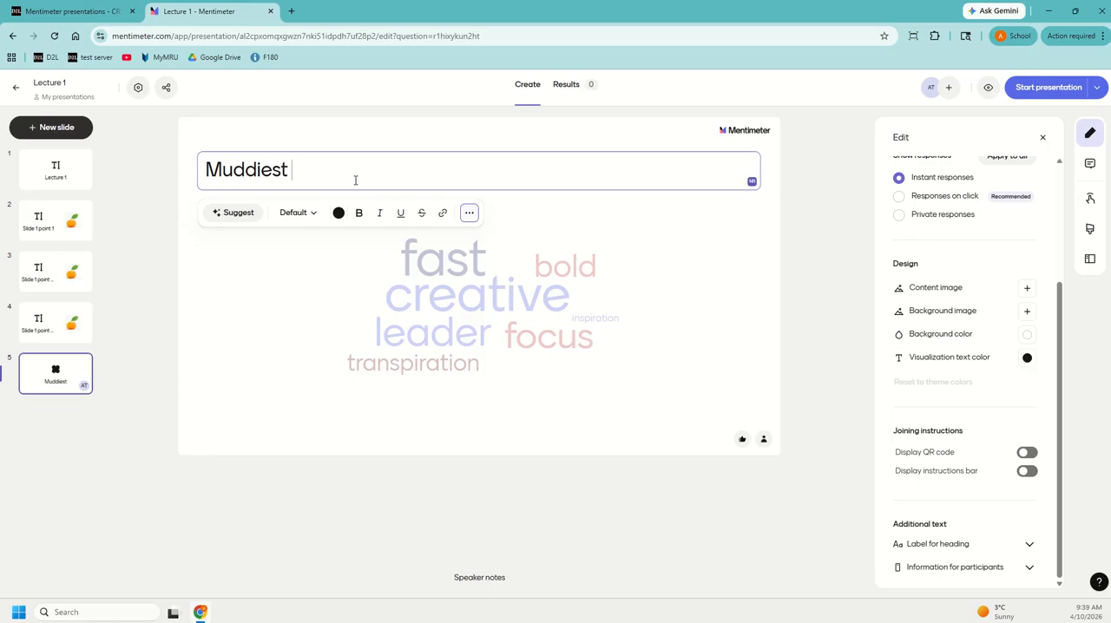
{"action": "type", "text": "point?"}
- Enable the cat, heart and question mark reactions in the interactivity settings, starting from the title slide
{"action": "left_click", "coordinate": [73, 173]}
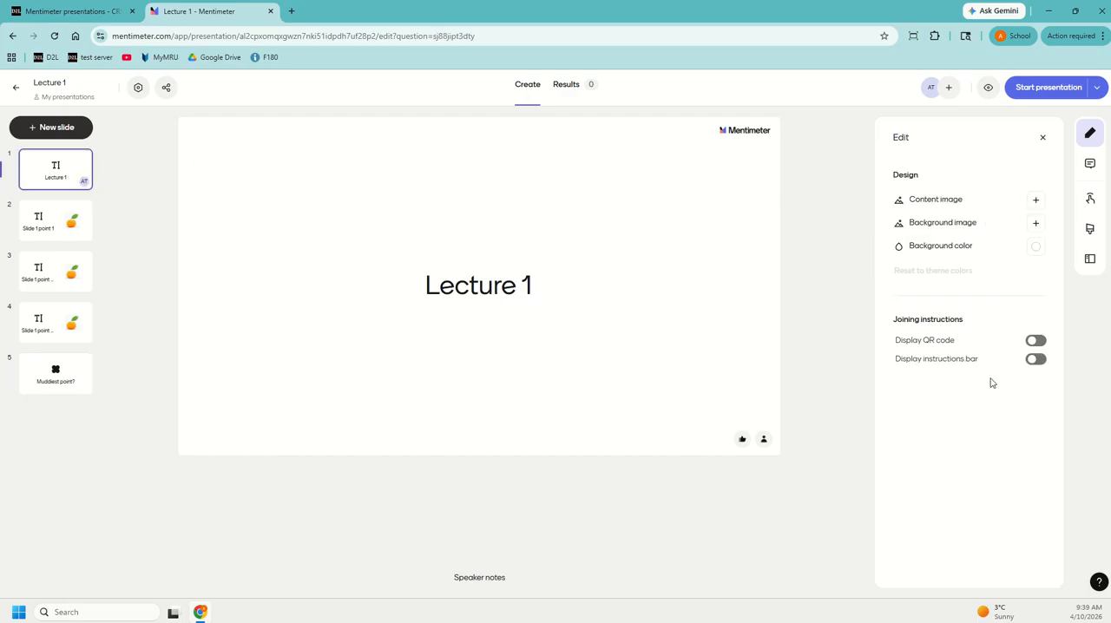
{"action": "left_click", "coordinate": [1091, 202]}
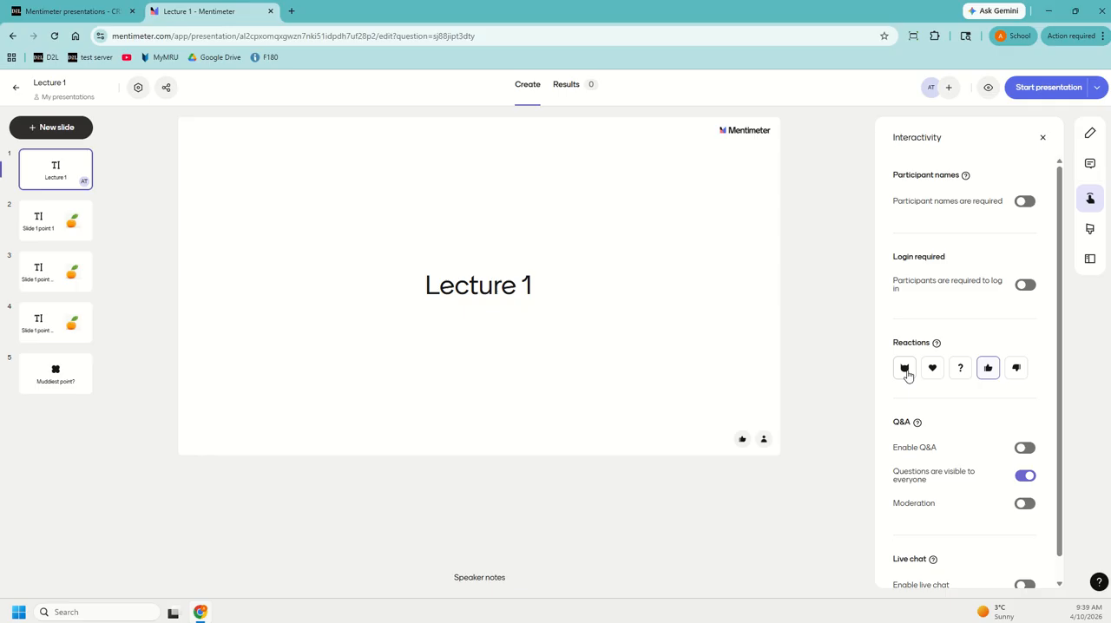
{"action": "left_click", "coordinate": [905, 373]}
{"action": "left_click", "coordinate": [933, 373]}
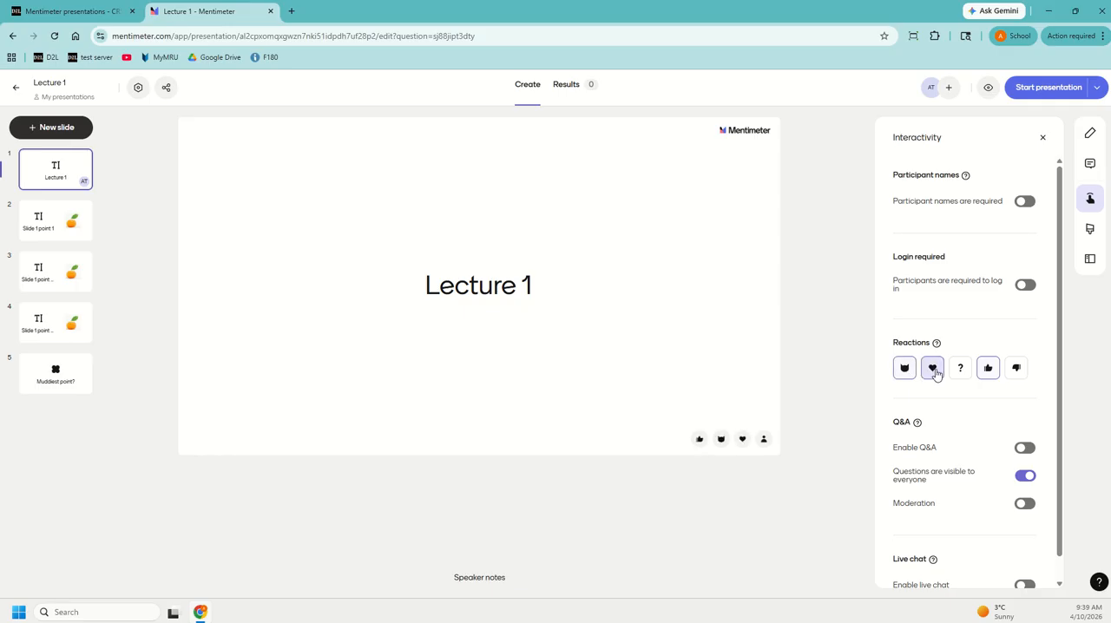
{"action": "left_click", "coordinate": [960, 372]}
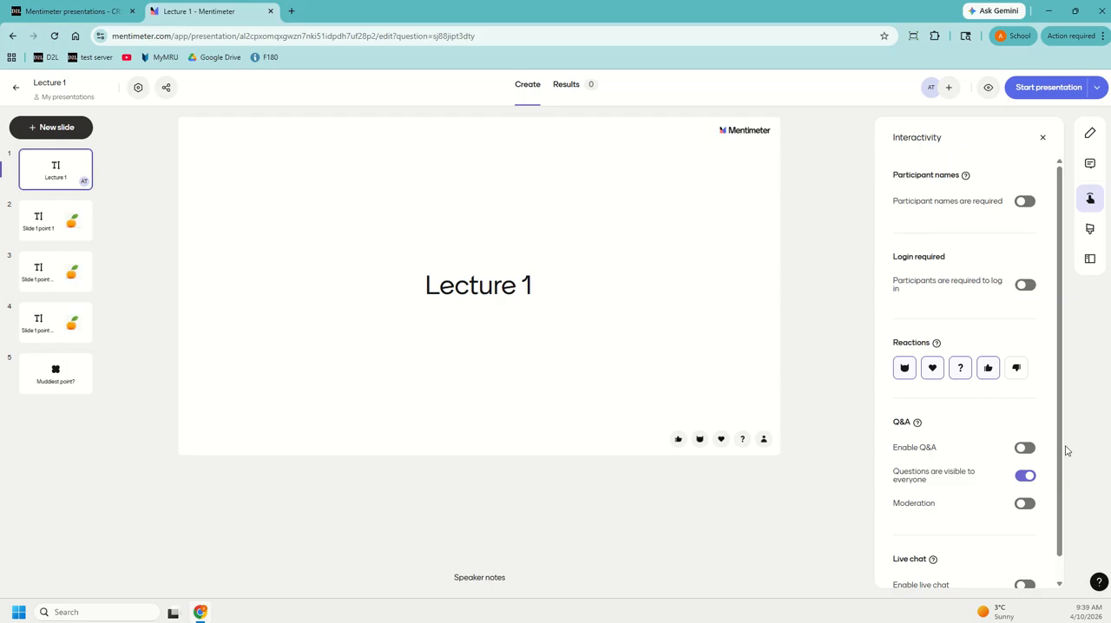
- Enable Q&A and the thumbs-down reaction, keeping the thumbs-up reaction on
{"action": "left_click", "coordinate": [1024, 448]}
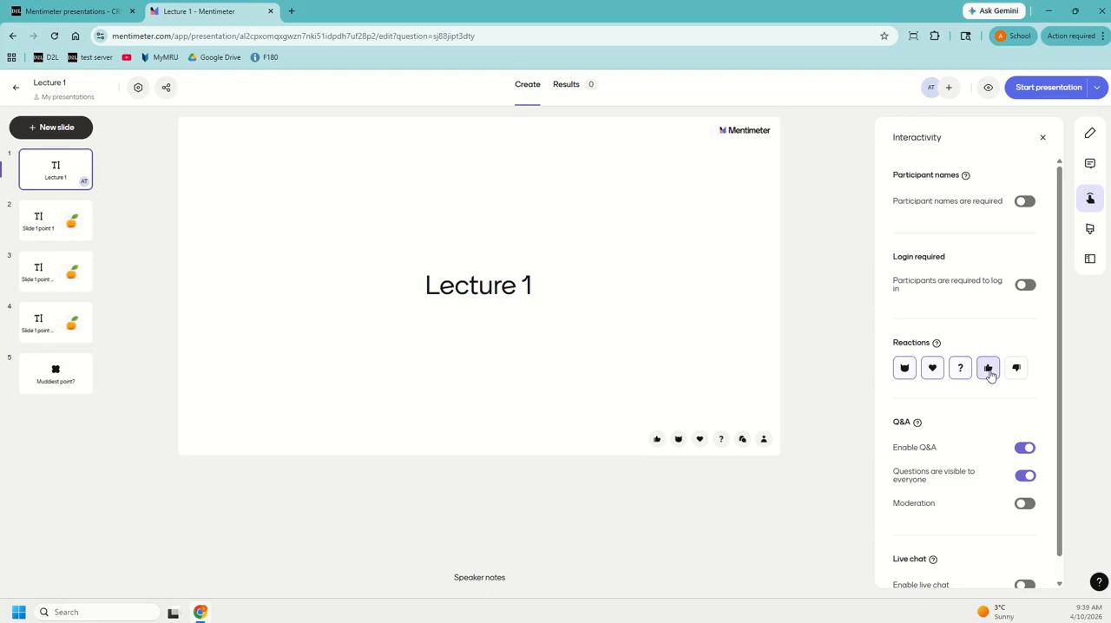
{"action": "left_click", "coordinate": [989, 371]}
{"action": "left_click", "coordinate": [989, 371]}
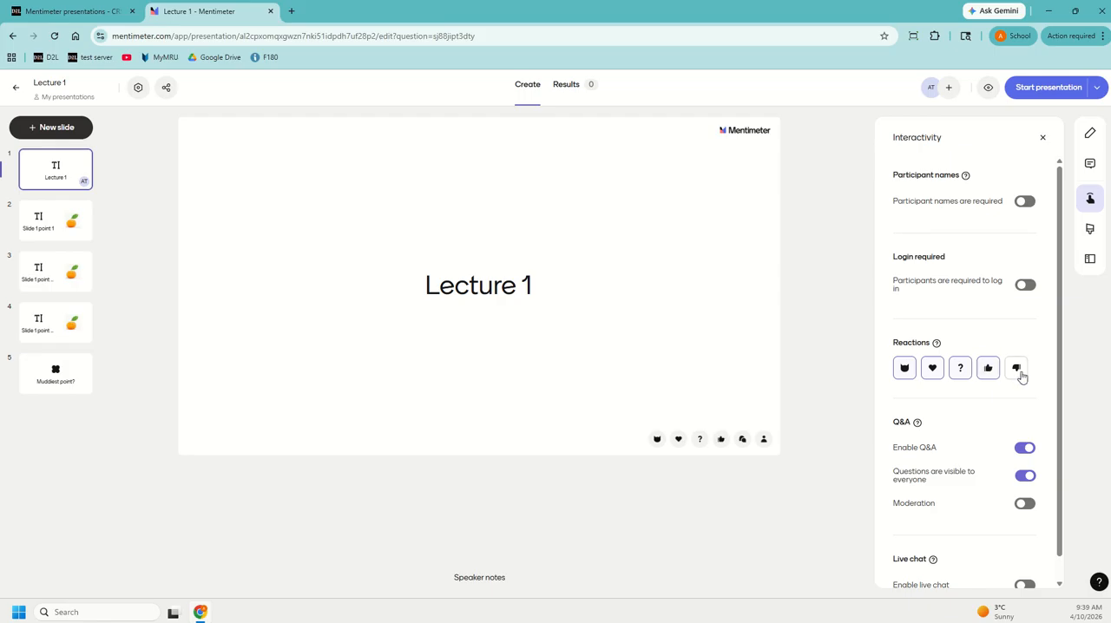
{"action": "left_click", "coordinate": [1020, 375]}
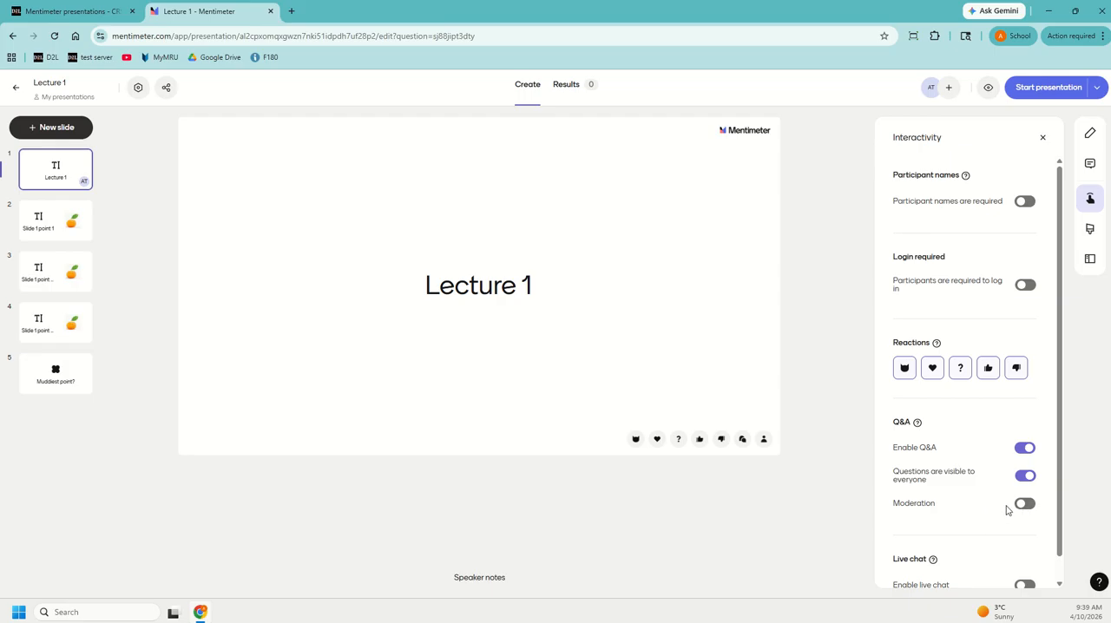
- Enable live chat and make participant names required
{"action": "scroll", "coordinate": [1006, 533], "scroll_direction": "down", "scroll_amount": 1}
{"action": "left_click", "coordinate": [1028, 562]}
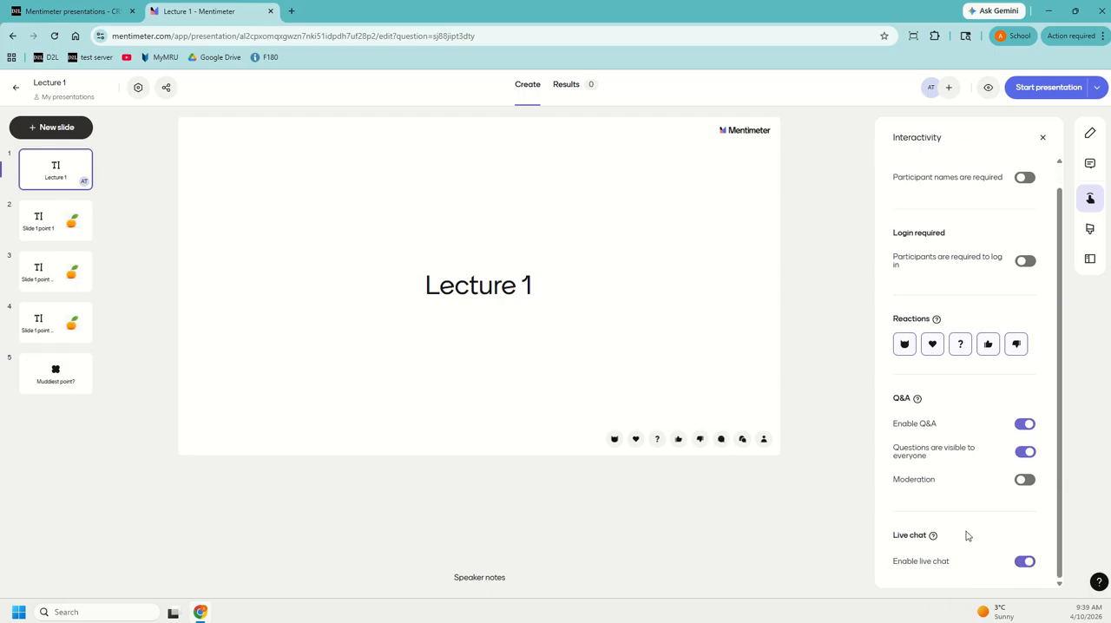
{"action": "scroll", "coordinate": [967, 536], "scroll_direction": "up", "scroll_amount": 1}
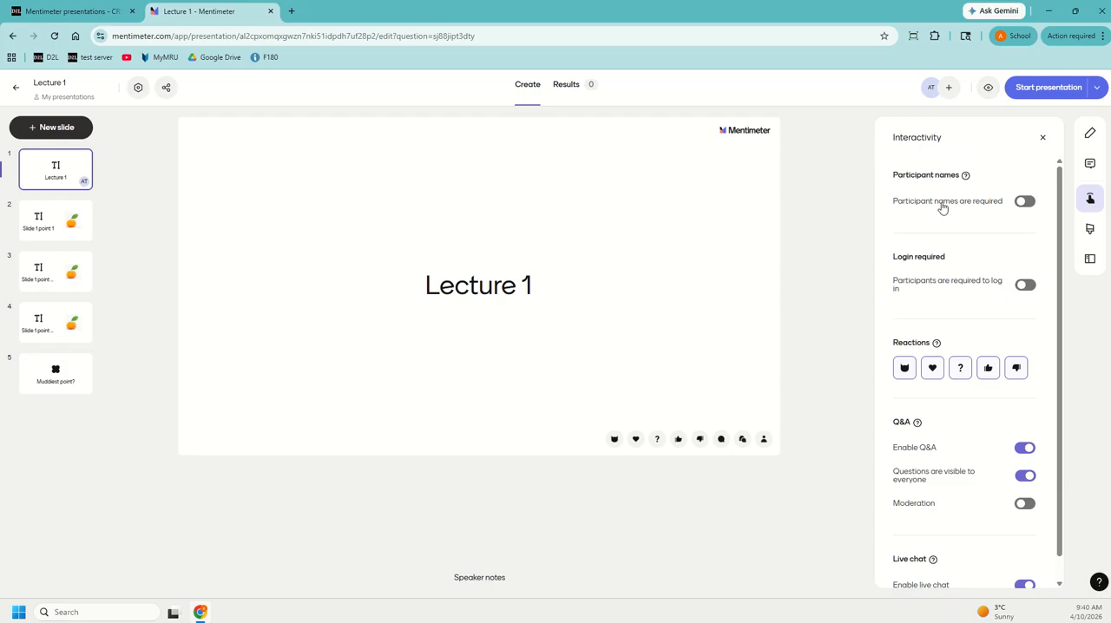
{"action": "left_click", "coordinate": [1024, 201]}
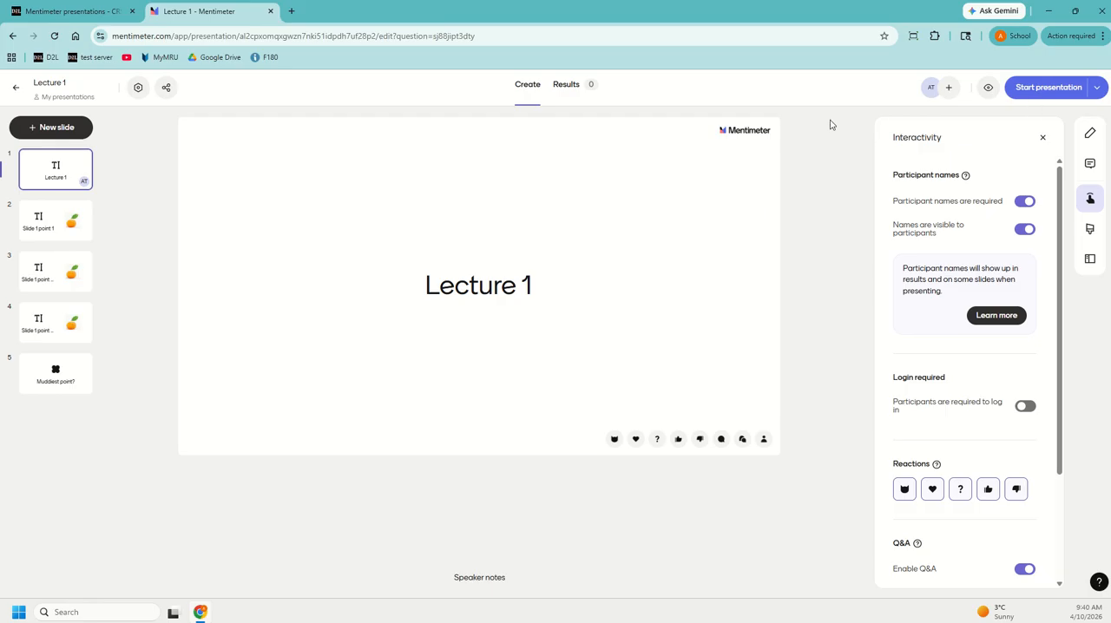
- Preview the presentation at the second slide and join the session on the participant's screen by entering the participant's name
{"action": "left_click", "coordinate": [986, 89]}
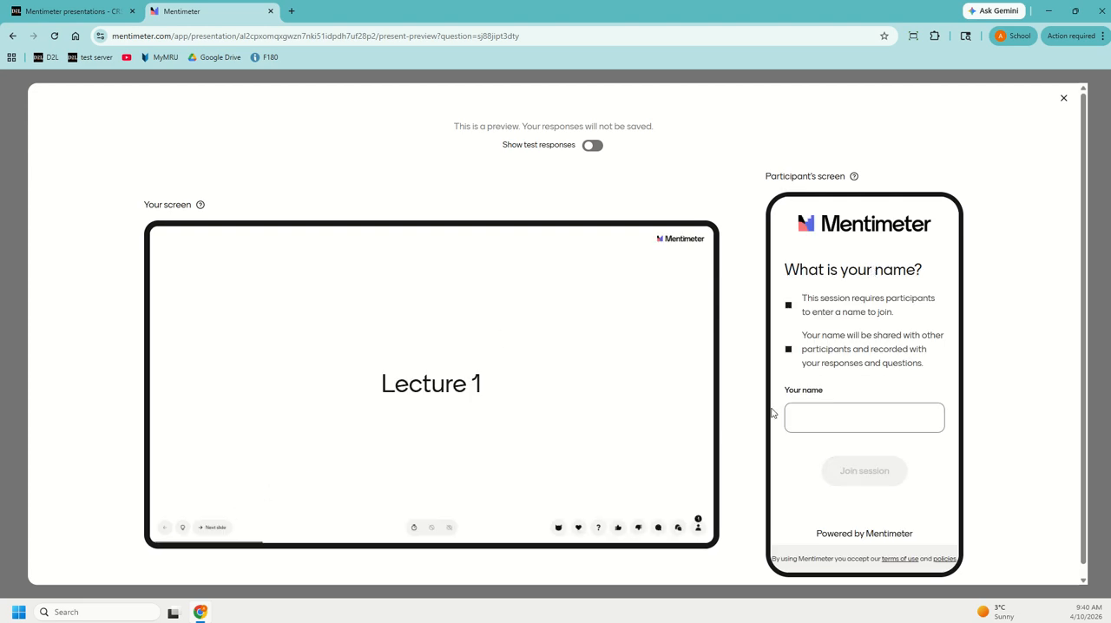
{"action": "left_click", "coordinate": [822, 425]}
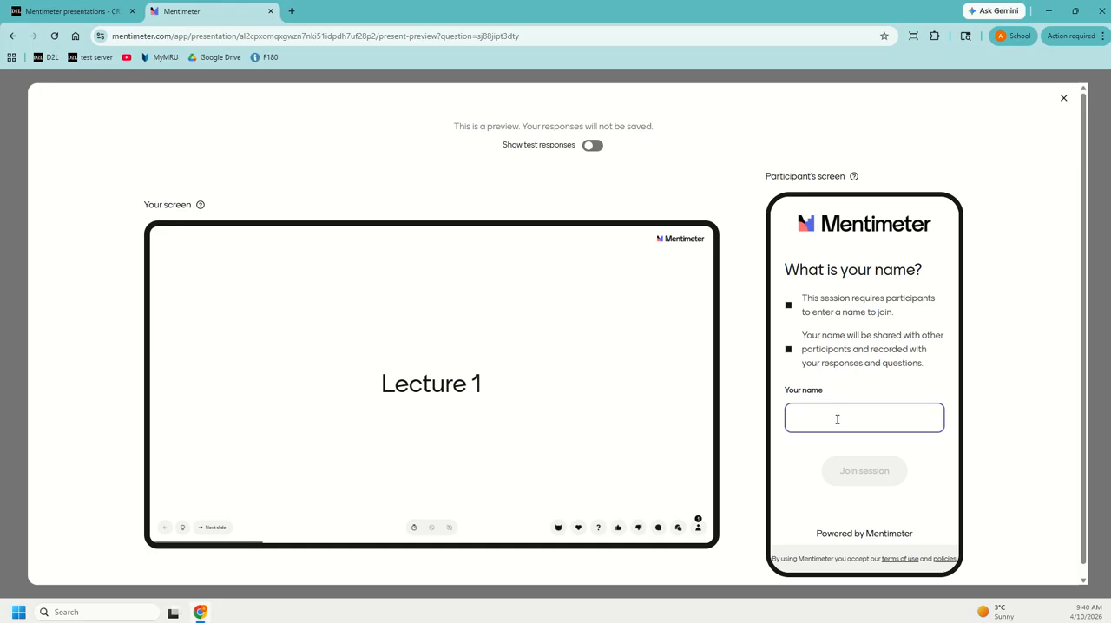
{"action": "left_click", "coordinate": [213, 529]}
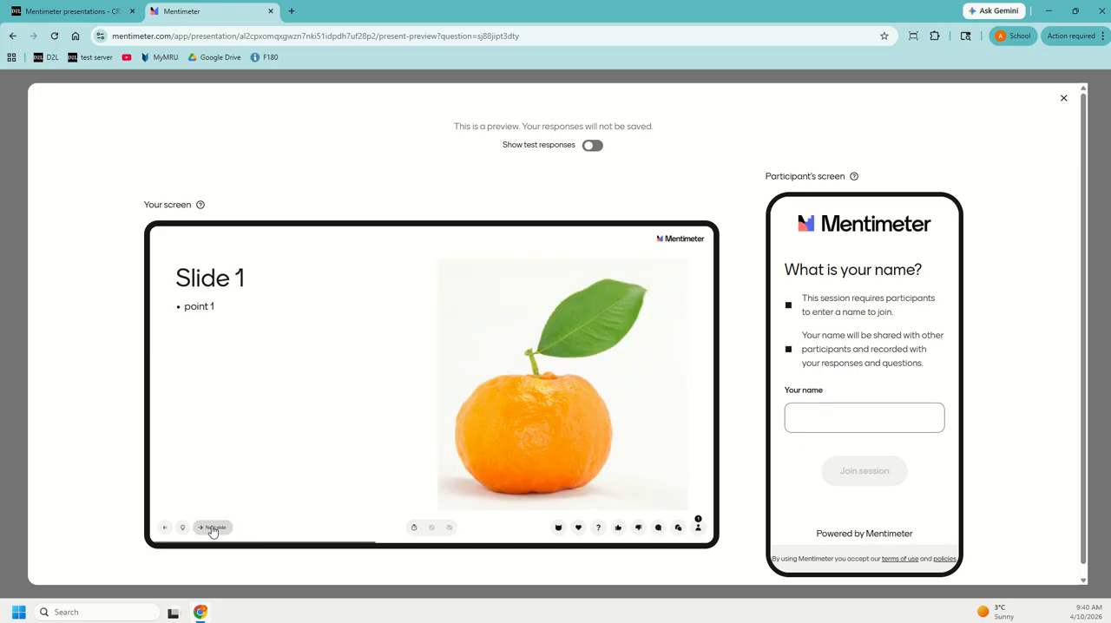
{"action": "left_click", "coordinate": [886, 422]}
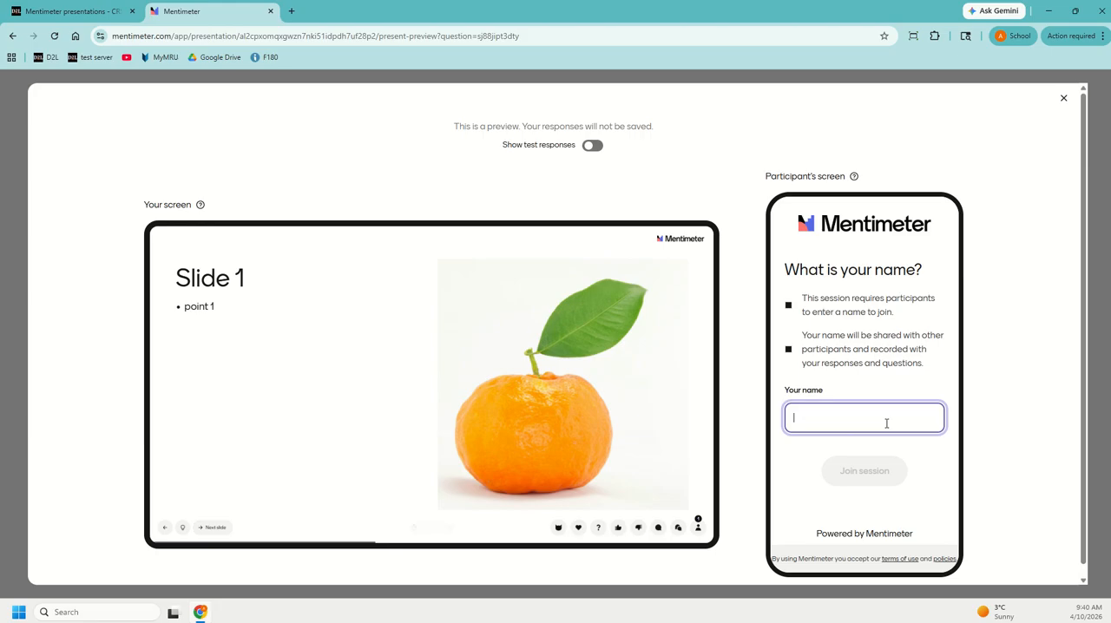
{"action": "type", "text": "Andr"}
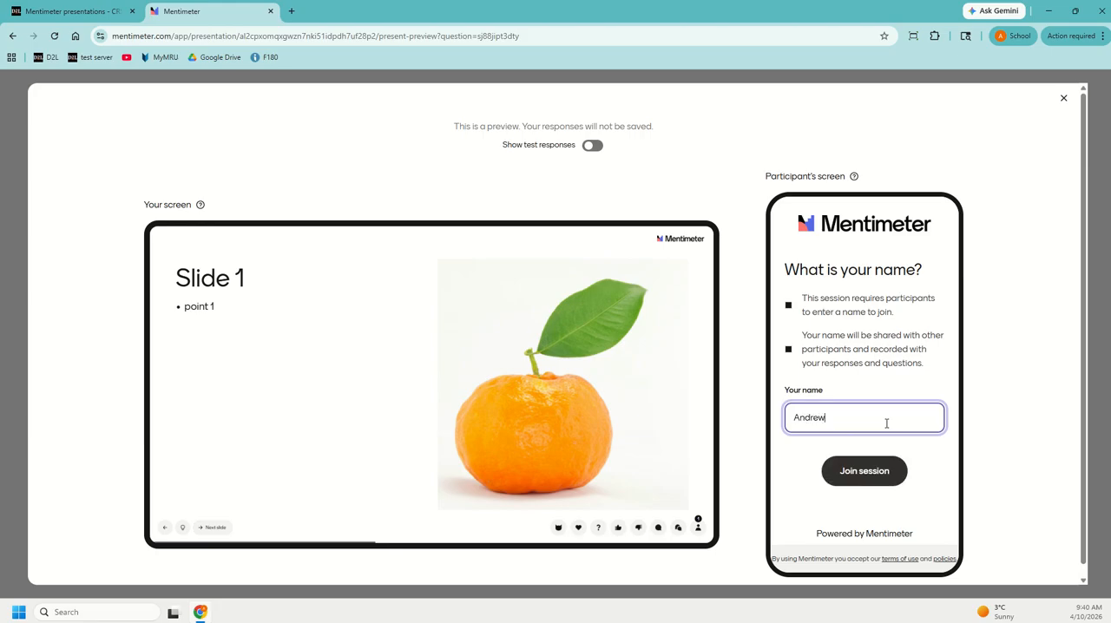
{"action": "type", "text": "ew"}
{"action": "left_click", "coordinate": [879, 471]}
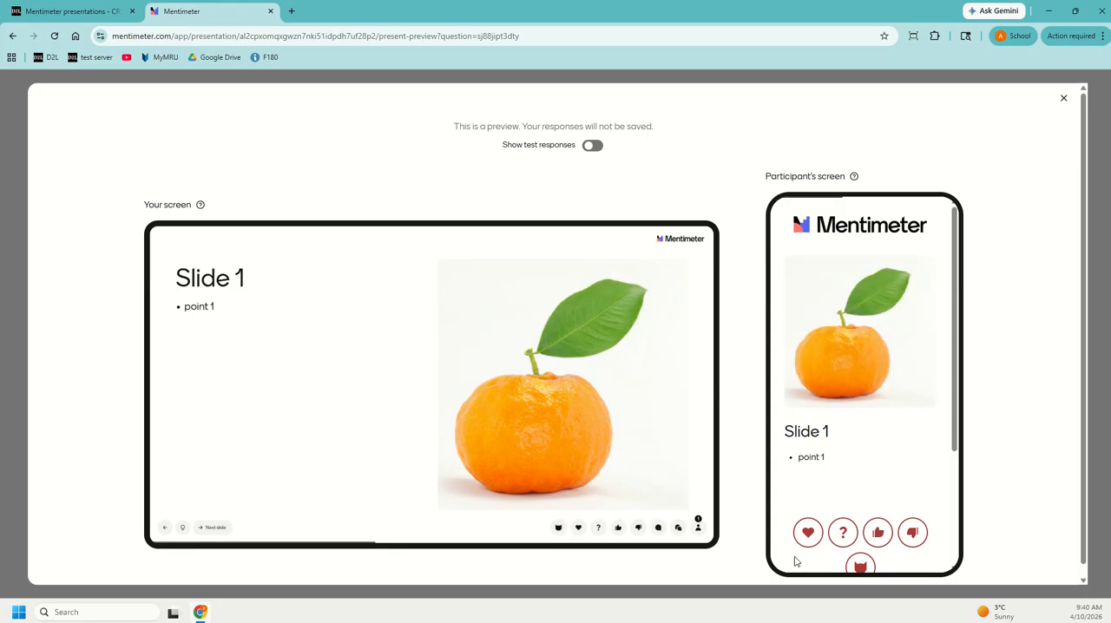
- Test the heart, question mark, thumbs-up, thumbs-down and cat reactions from the participant's screen
{"action": "left_click", "coordinate": [807, 532]}
{"action": "left_click", "coordinate": [843, 538]}
{"action": "left_click", "coordinate": [879, 532]}
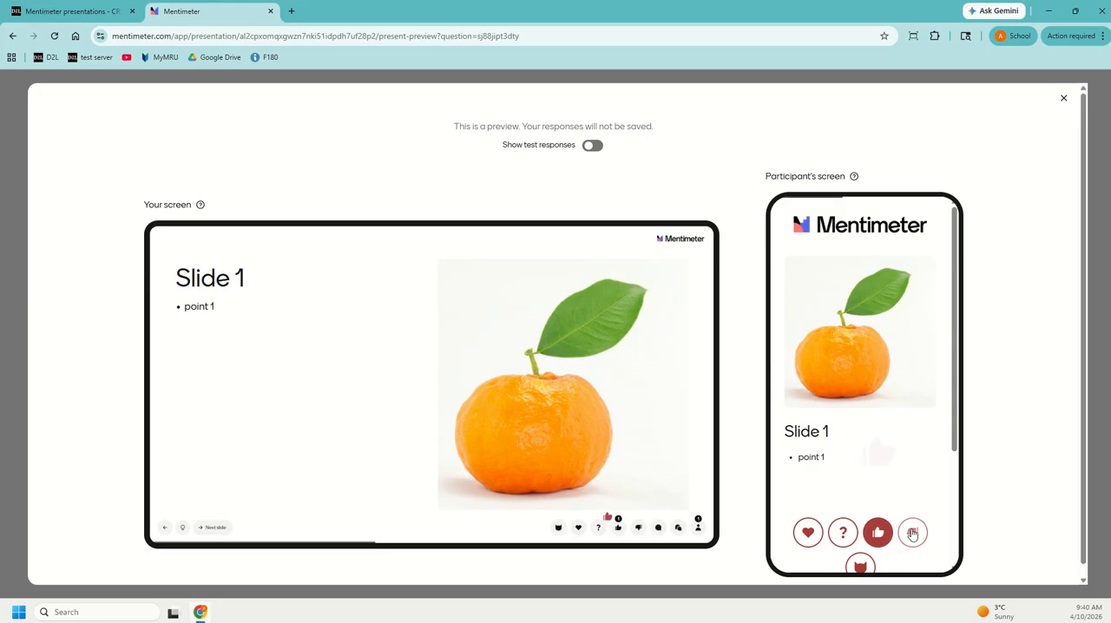
{"action": "left_click", "coordinate": [912, 532]}
{"action": "left_click", "coordinate": [861, 562]}
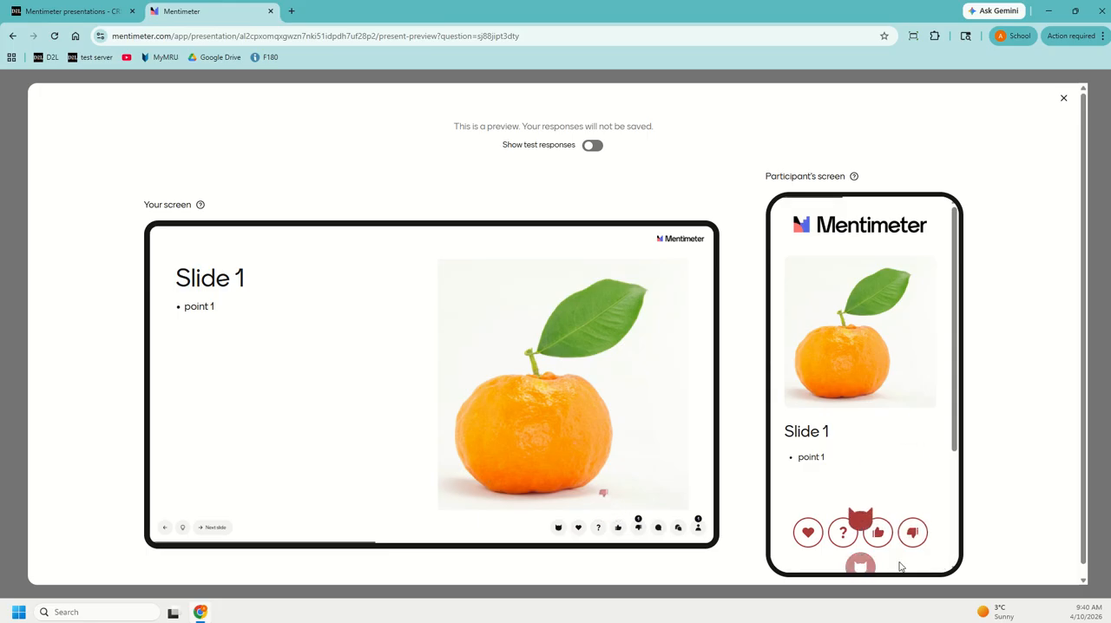
- Send a short test comment beginning with "hey" from the participant's screen
{"action": "scroll", "coordinate": [867, 521], "scroll_direction": "down", "scroll_amount": 2}
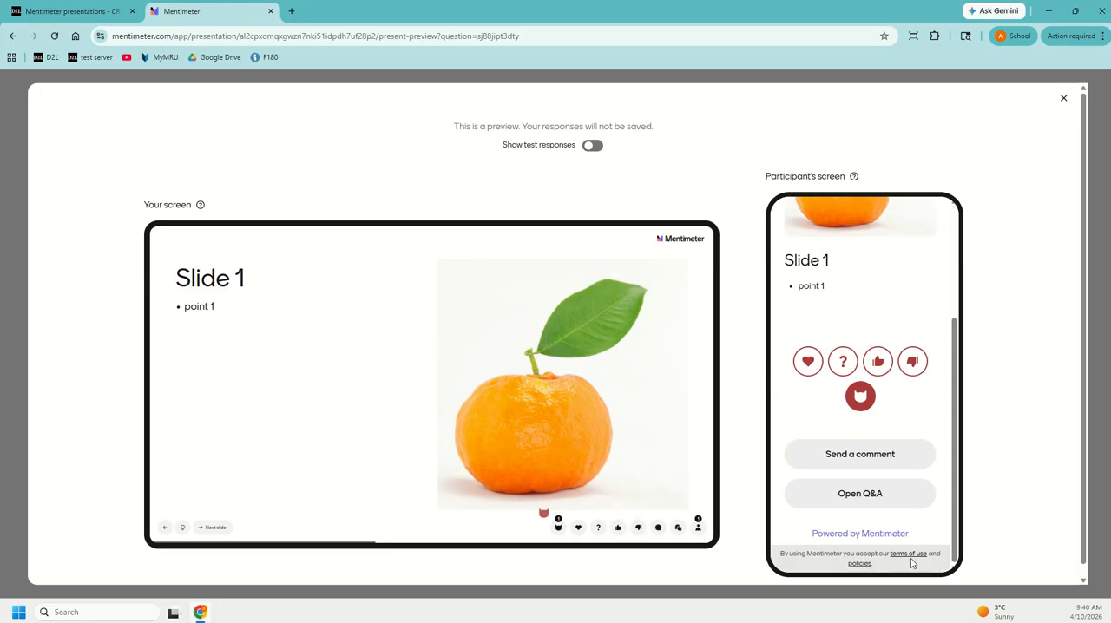
{"action": "left_click", "coordinate": [874, 457]}
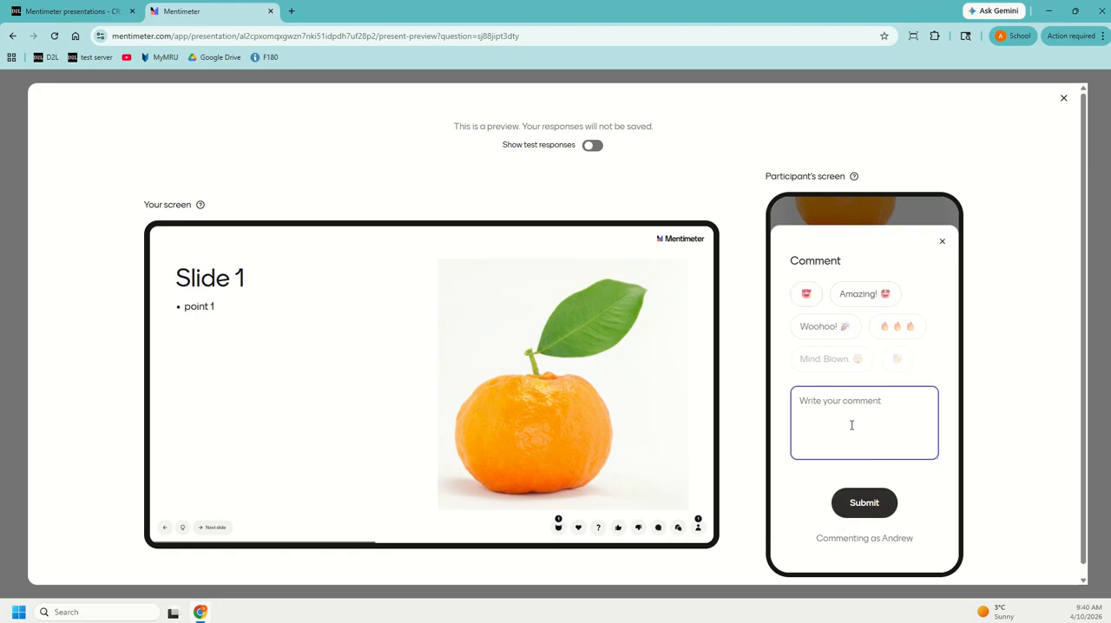
{"action": "type", "text": "H"}
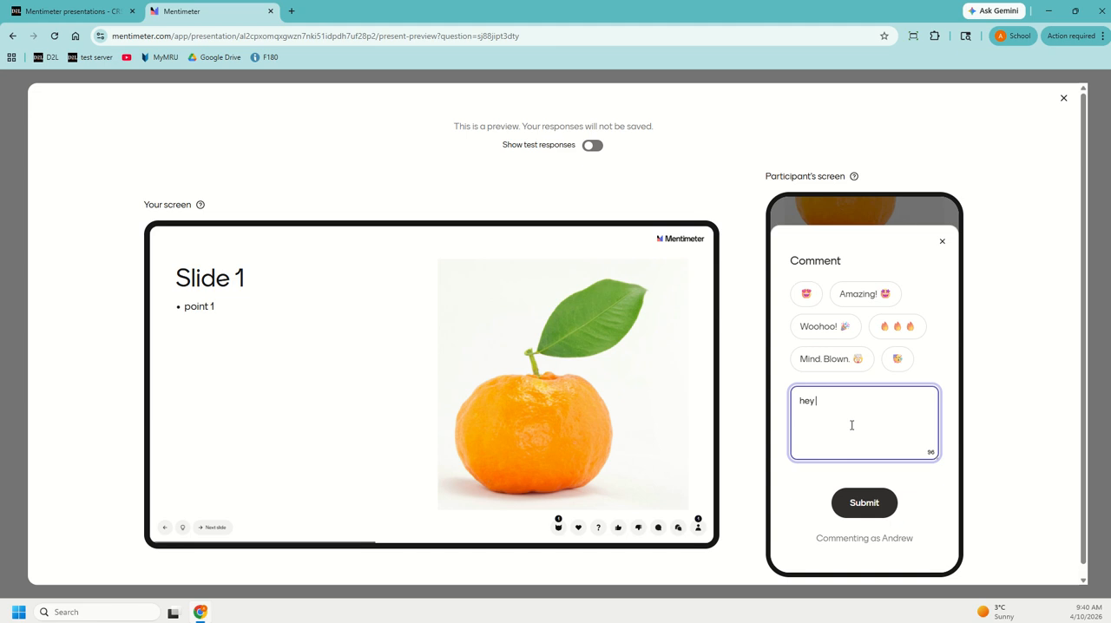
{"action": "type", "text": "ey jkh dkjsah dkshjo"}
{"action": "left_click", "coordinate": [883, 503]}
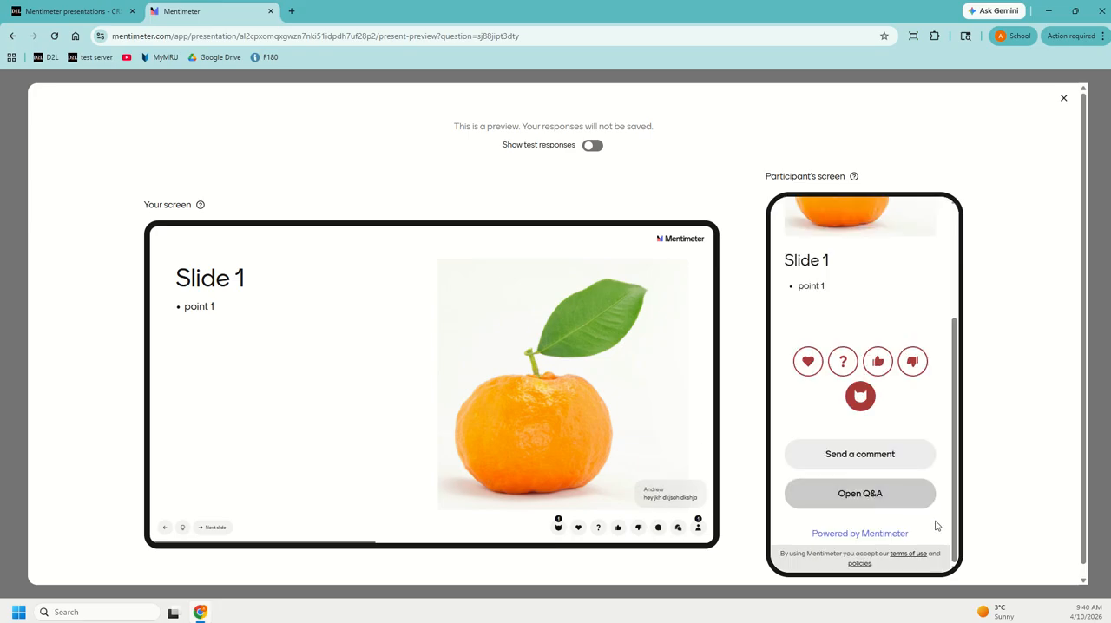
- Submit the new Q&A question "why point 1?" from the participant's screen
{"action": "left_click", "coordinate": [885, 502]}
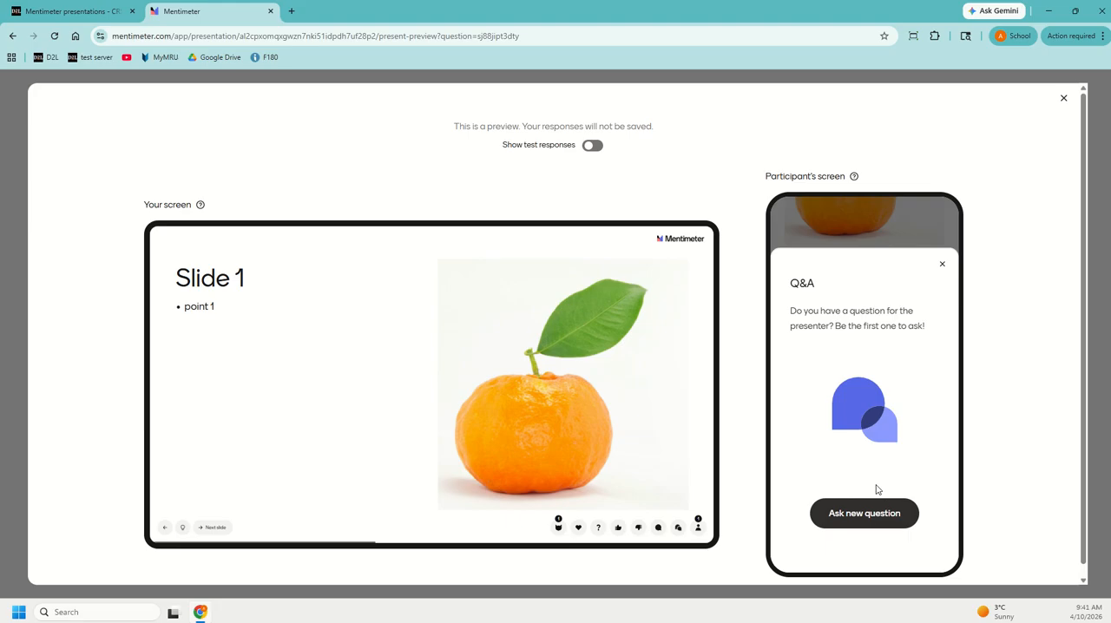
{"action": "left_click", "coordinate": [866, 513]}
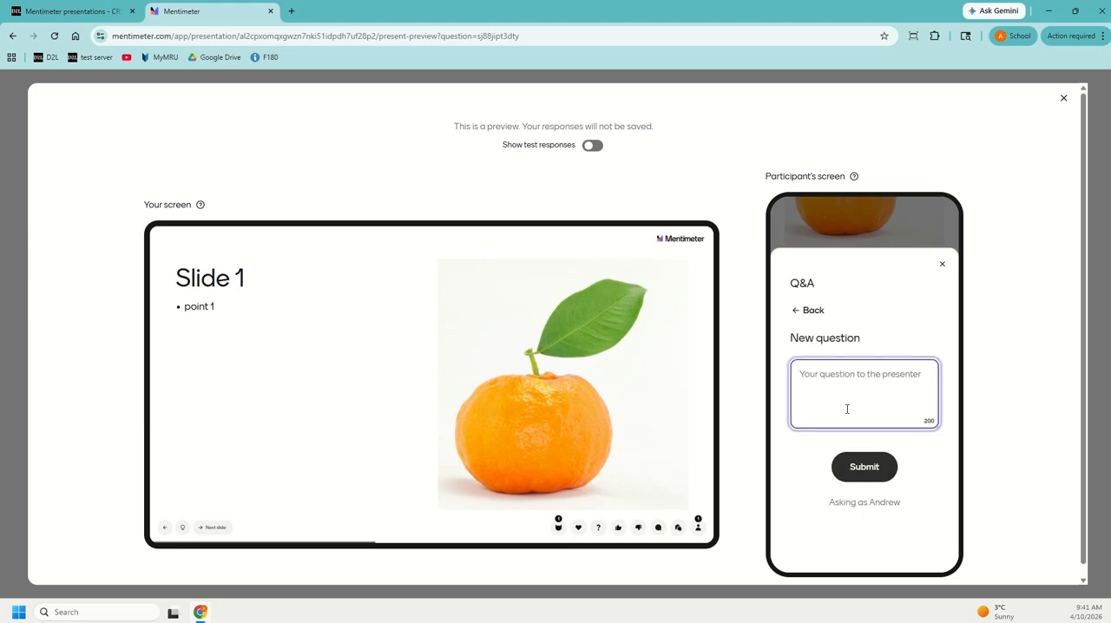
{"action": "type", "text": "why point 1?"}
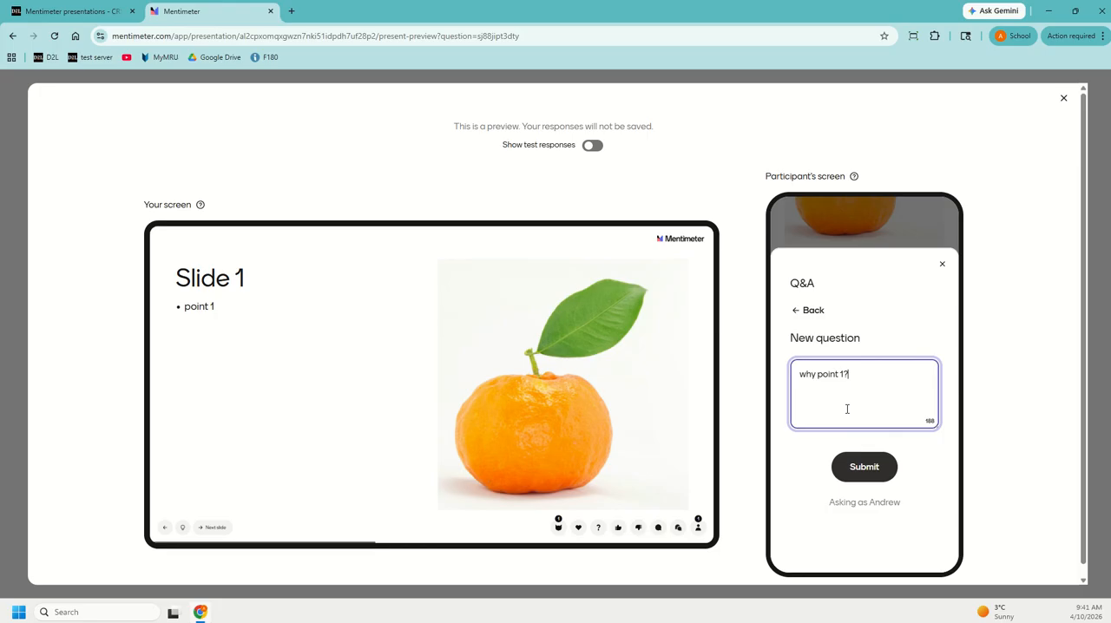
{"action": "left_click", "coordinate": [863, 467]}
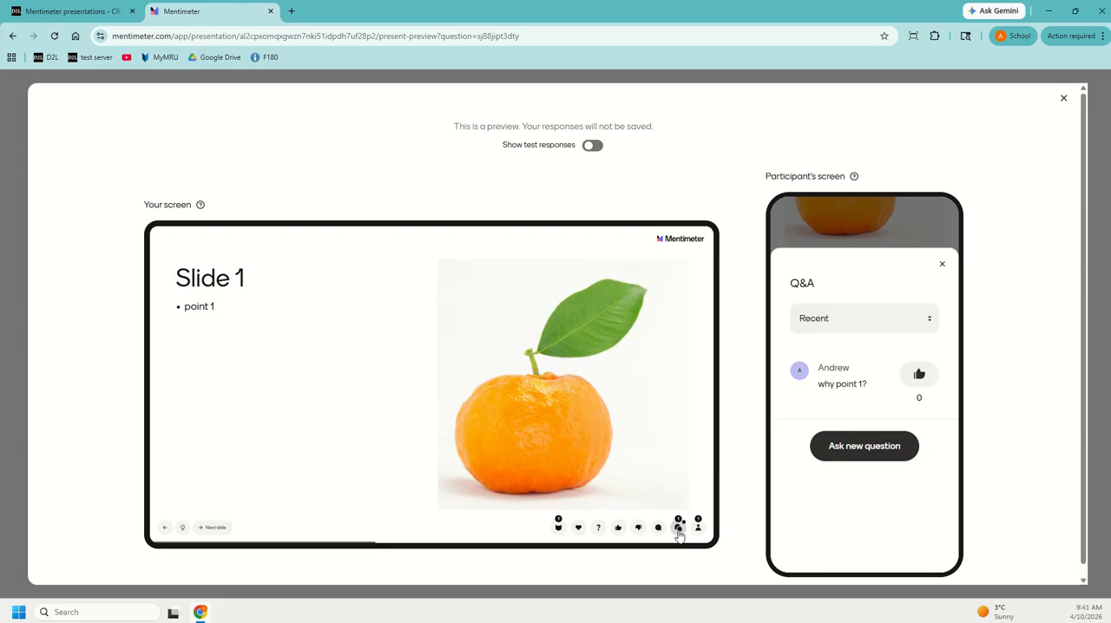
- Mark the question "why point 1?" as answered on the presenter's screen and close Q&A on both screens
{"action": "left_click", "coordinate": [677, 528]}
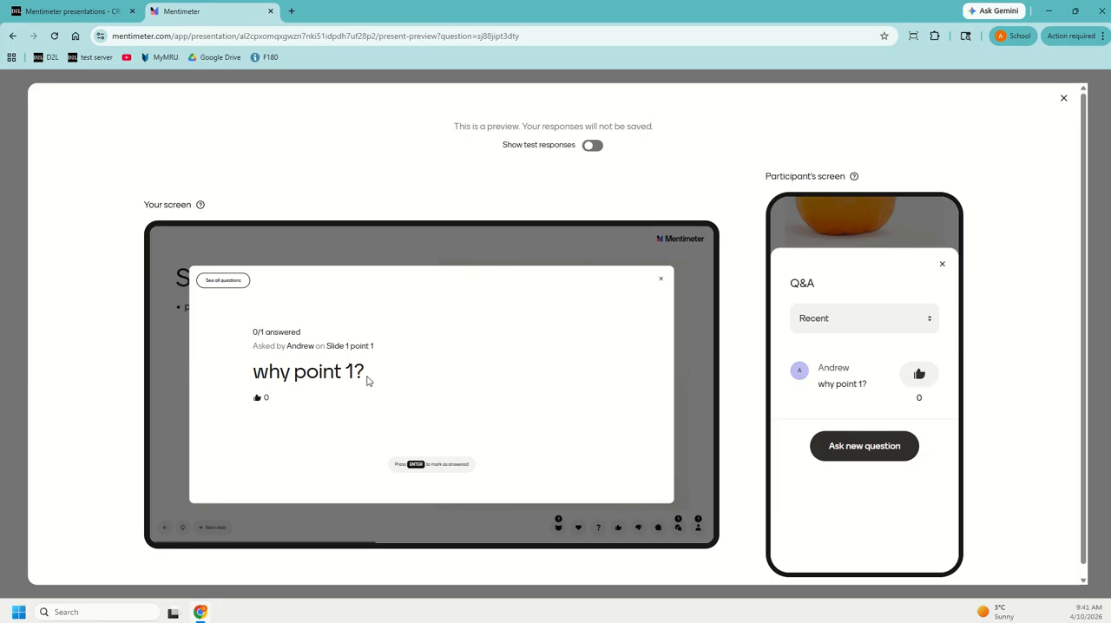
{"action": "left_click", "coordinate": [414, 468]}
{"action": "left_click", "coordinate": [660, 283]}
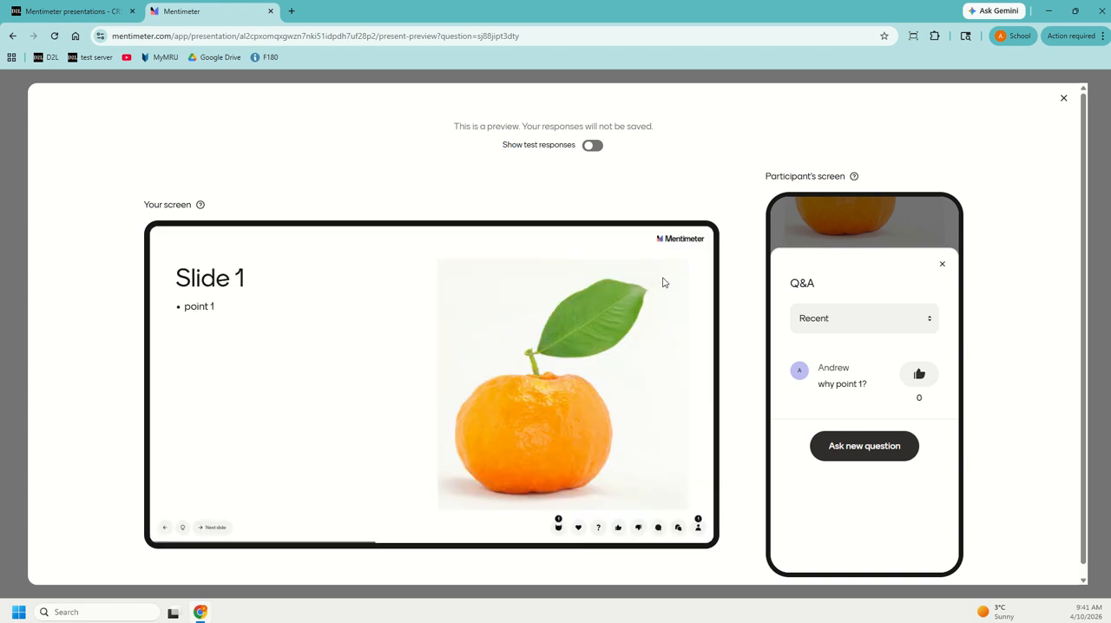
{"action": "left_click", "coordinate": [941, 264]}
{"action": "scroll", "coordinate": [916, 504], "scroll_direction": "down", "scroll_amount": 2}
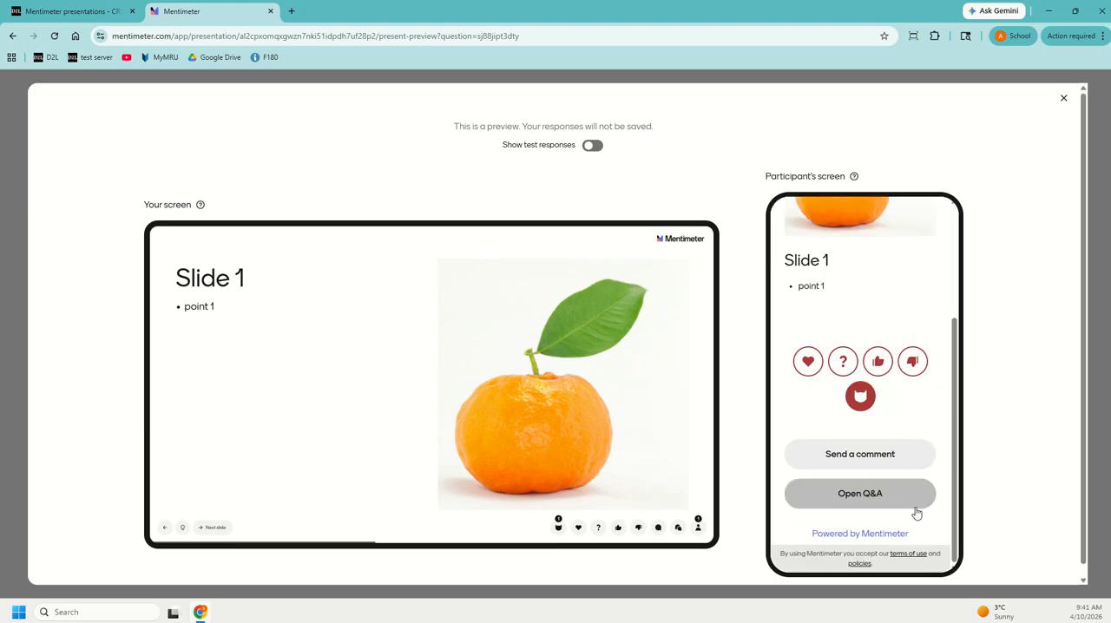
{"action": "scroll", "coordinate": [917, 507], "scroll_direction": "up", "scroll_amount": 3}
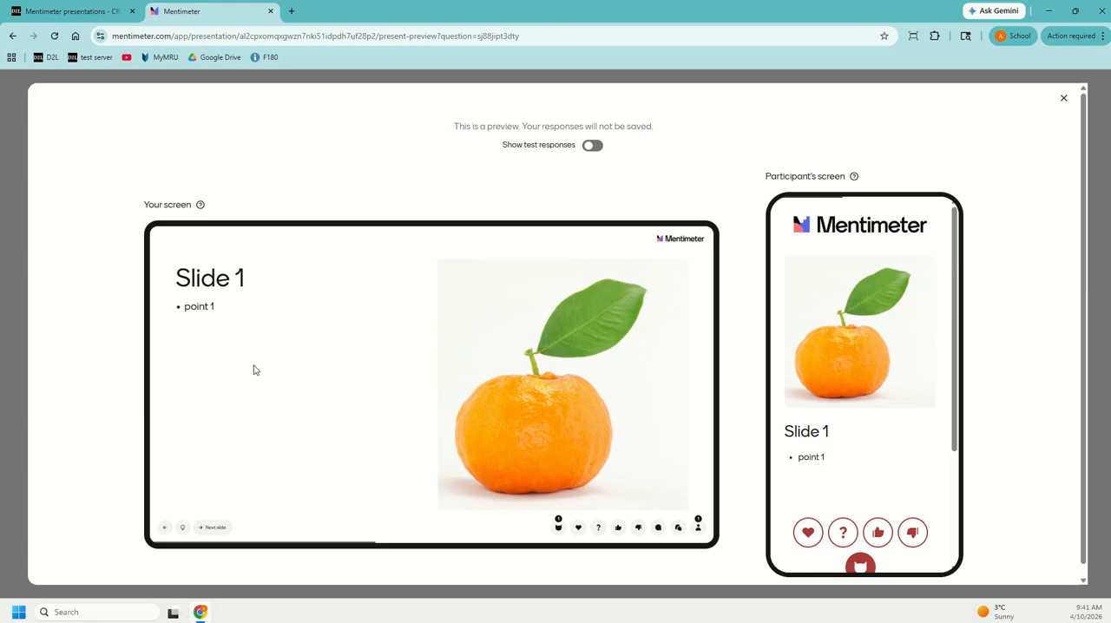
- Advance the preview through the remaining Slide 1 points to the "Muddiest point?" word cloud slide
{"action": "left_click", "coordinate": [214, 526]}
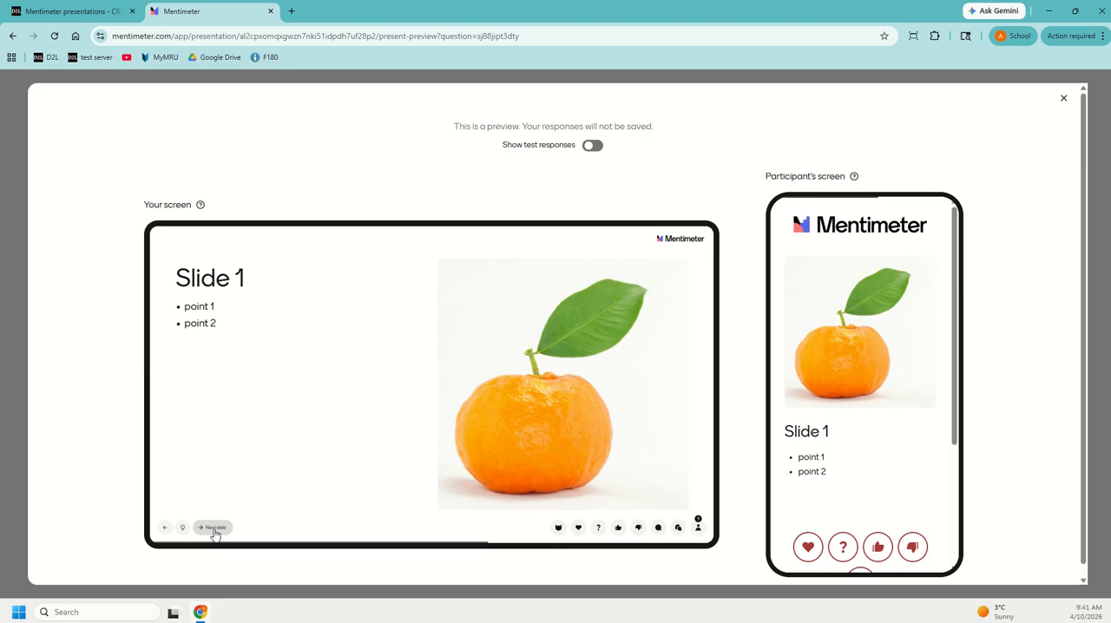
{"action": "left_click", "coordinate": [213, 526]}
{"action": "left_click", "coordinate": [213, 527]}
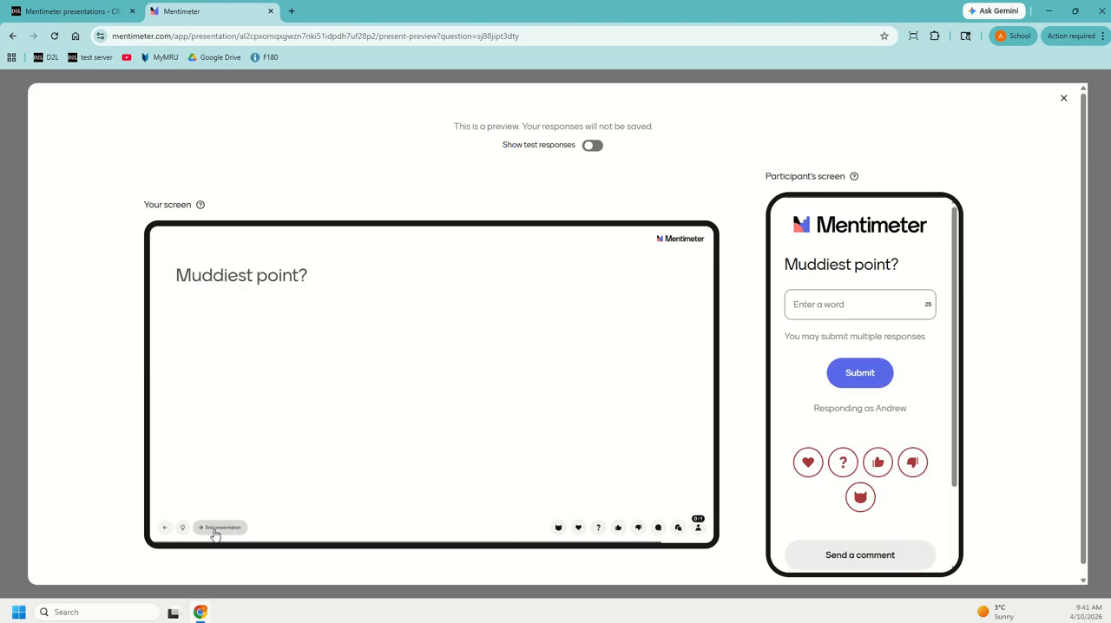
- Submit "point 1" as the participant's response to "Muddiest point?" and close the preview
{"action": "left_click", "coordinate": [843, 311]}
{"action": "type", "text": "point"}
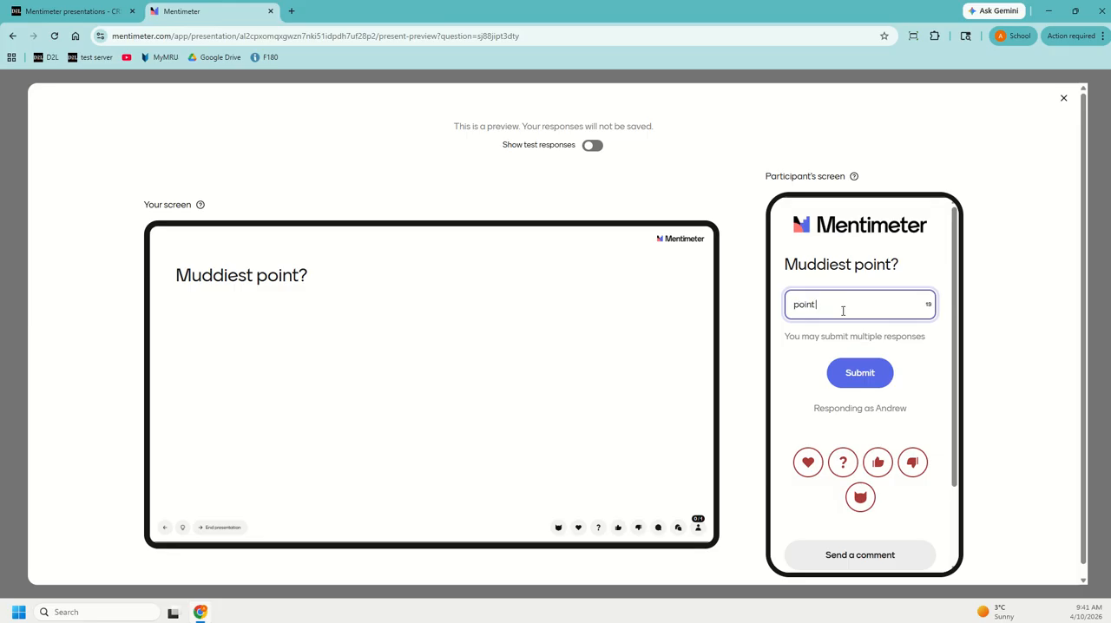
{"action": "type", "text": " 1"}
{"action": "left_click", "coordinate": [880, 371]}
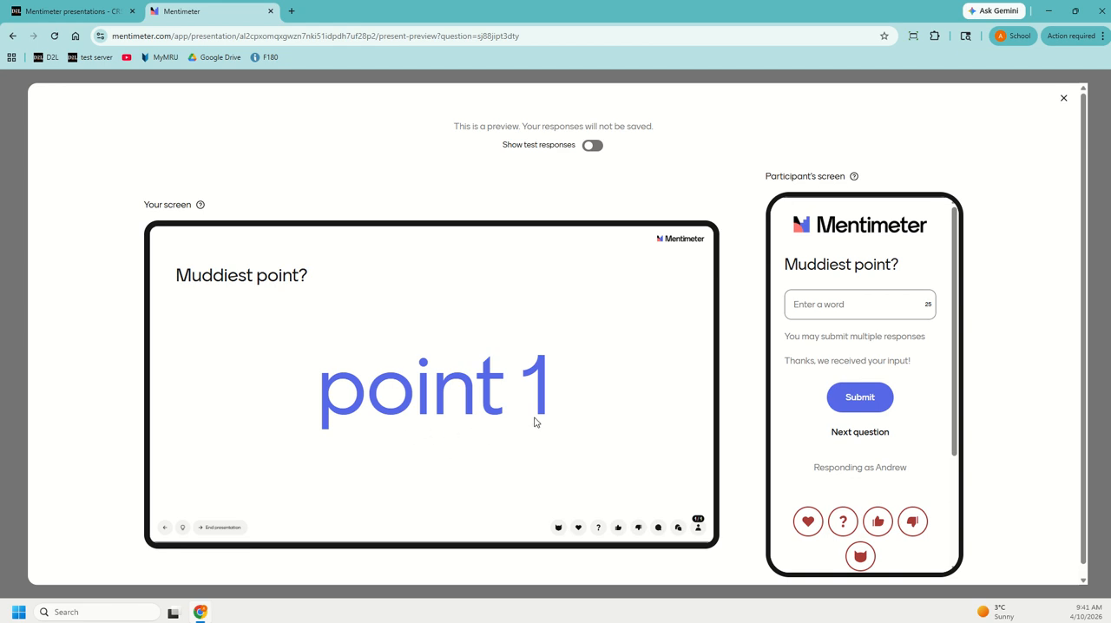
{"action": "left_click", "coordinate": [1064, 99]}
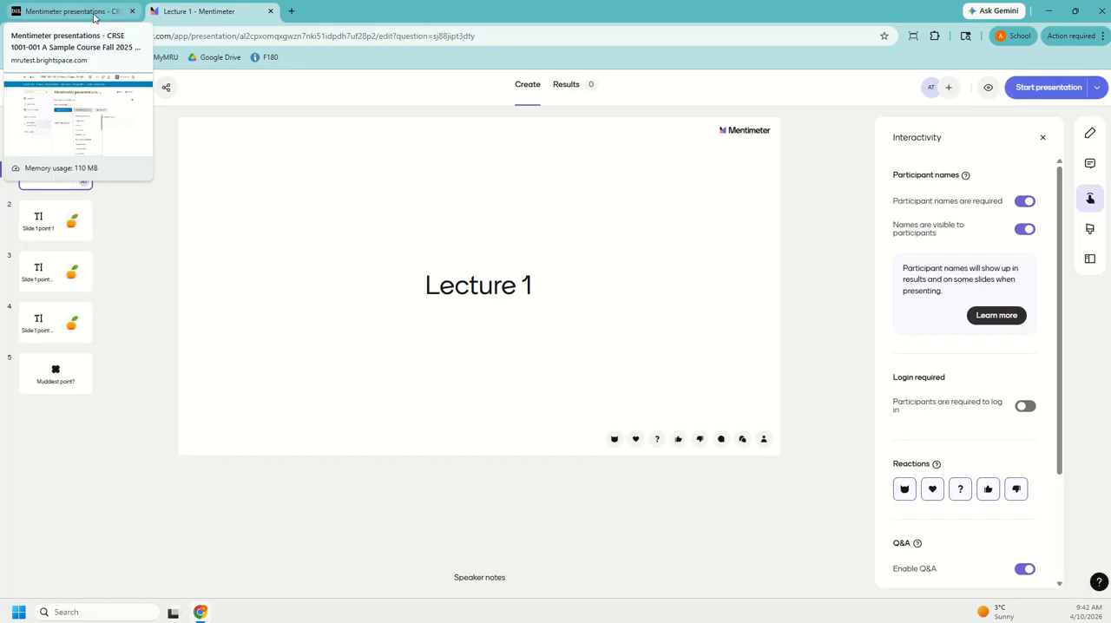
- Switch to Brightspace and add the existing Mentimeter presentation "Lecture 1" to the Mentimeter presentations module as a Graded Menti
{"action": "left_click", "coordinate": [94, 14]}
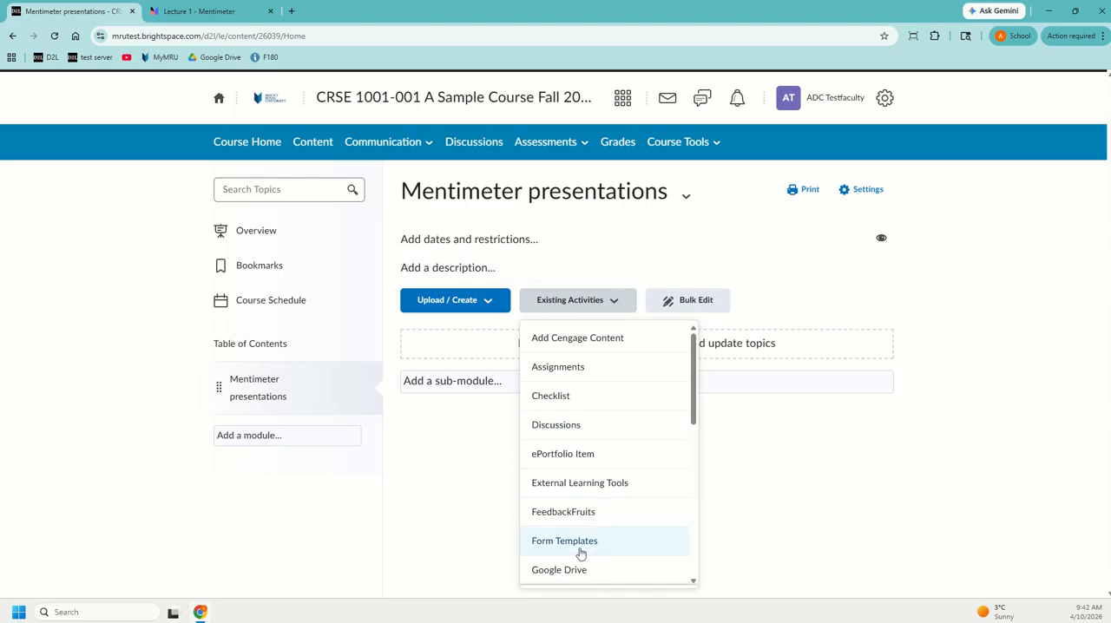
{"action": "left_click", "coordinate": [594, 300]}
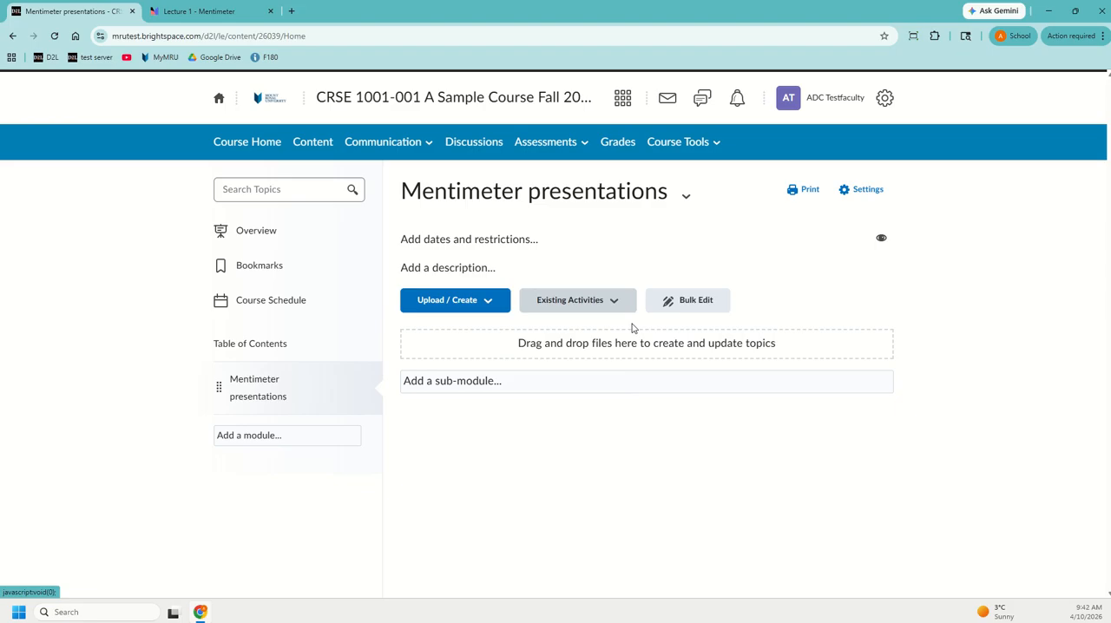
{"action": "left_click", "coordinate": [611, 301]}
{"action": "scroll", "coordinate": [590, 434], "scroll_direction": "down", "scroll_amount": 5}
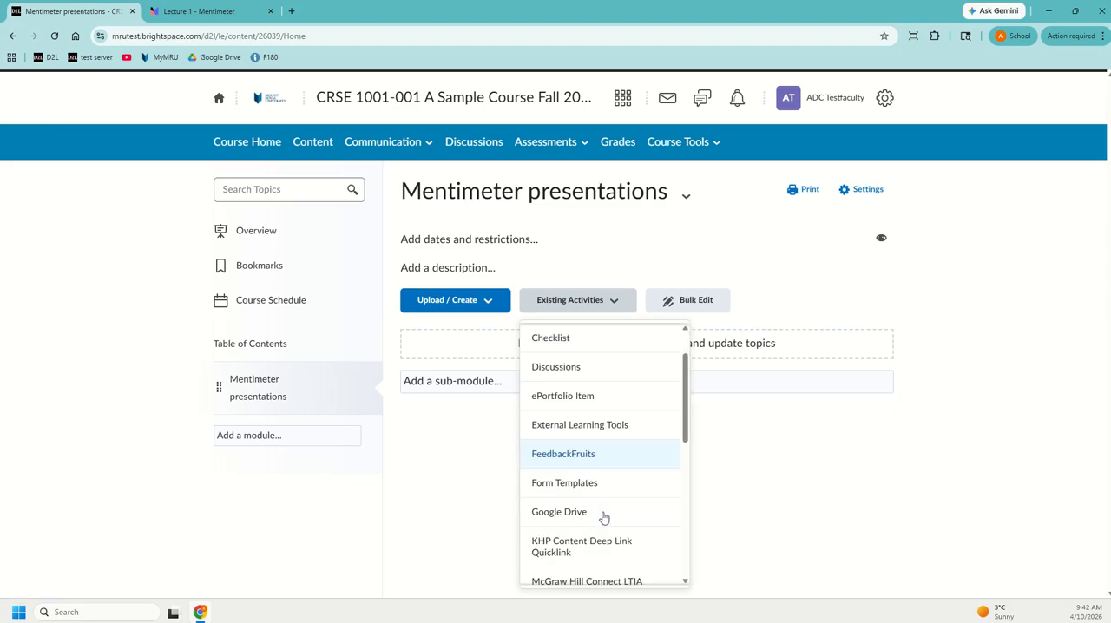
{"action": "left_click", "coordinate": [571, 467]}
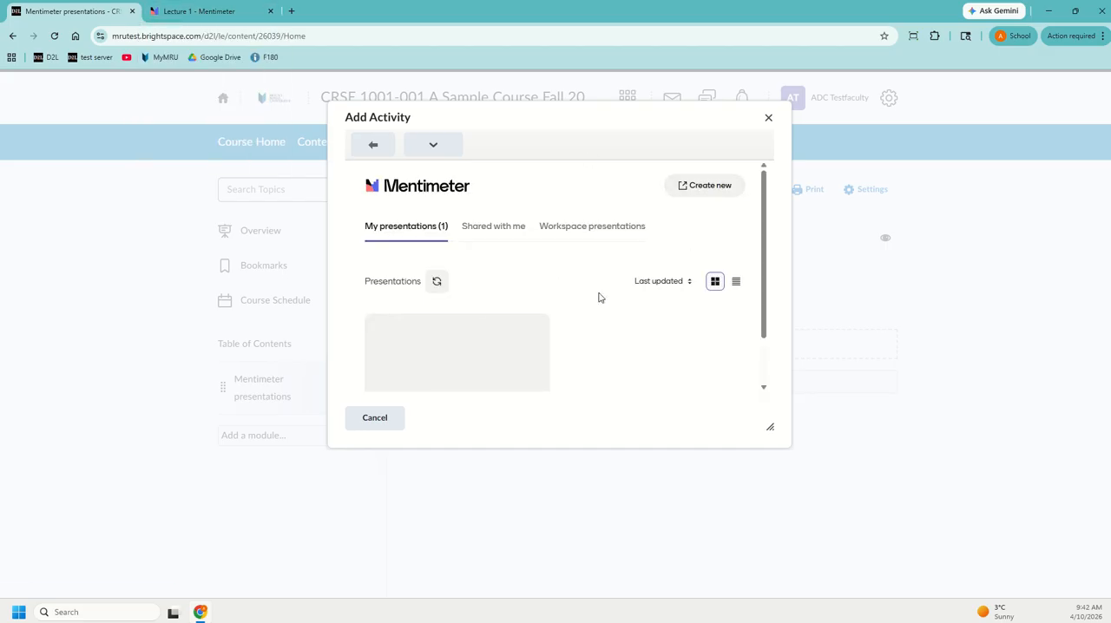
{"action": "scroll", "coordinate": [449, 359], "scroll_direction": "down", "scroll_amount": 1}
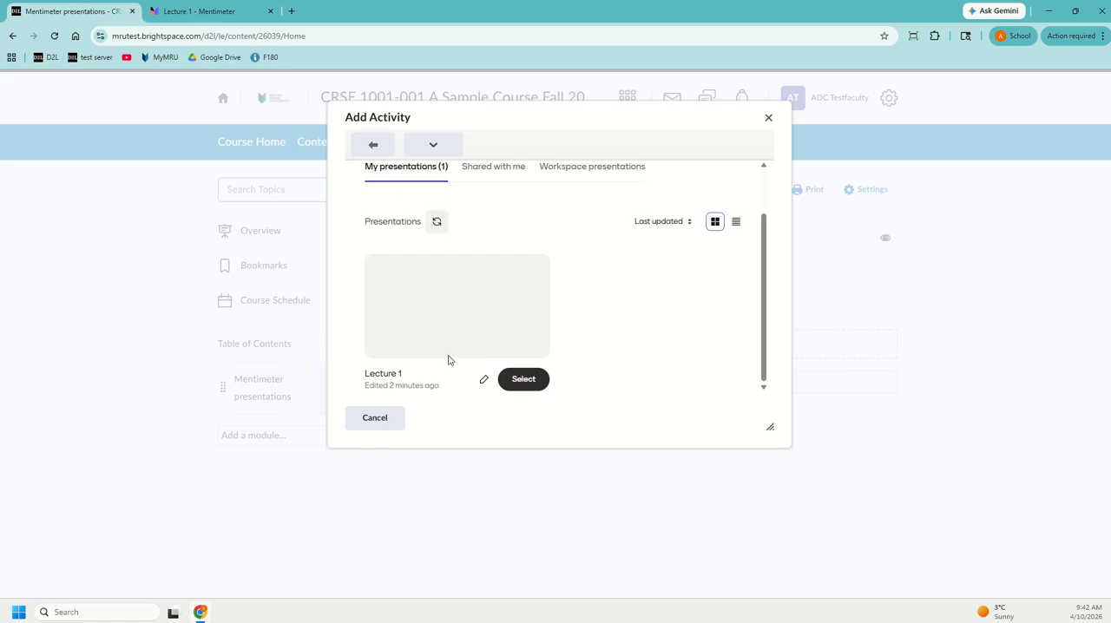
{"action": "left_click", "coordinate": [521, 382]}
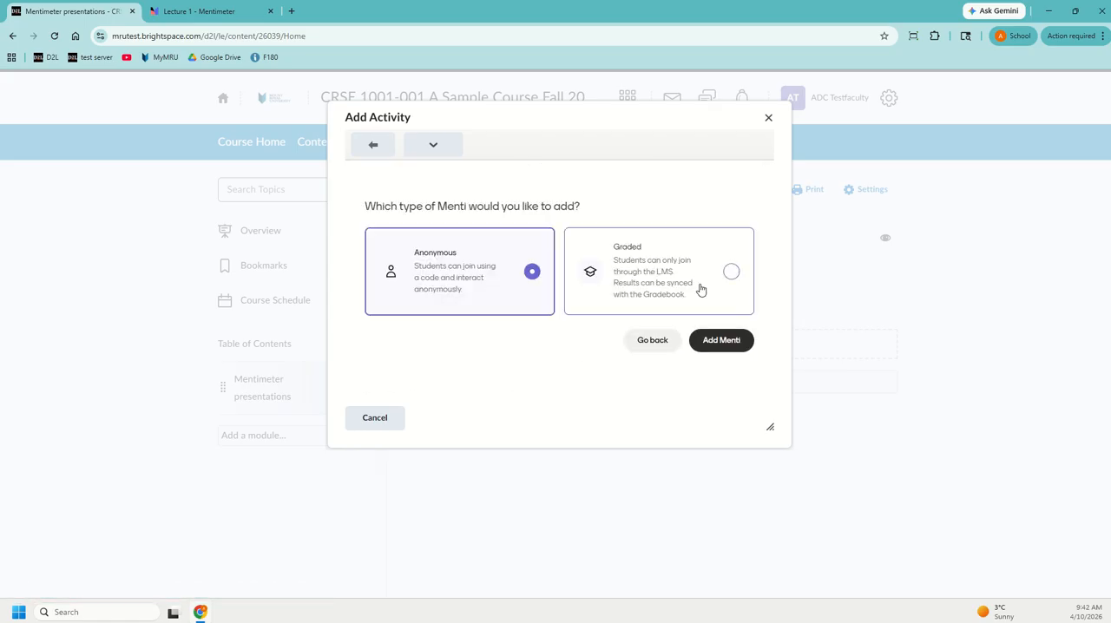
{"action": "left_click", "coordinate": [731, 273]}
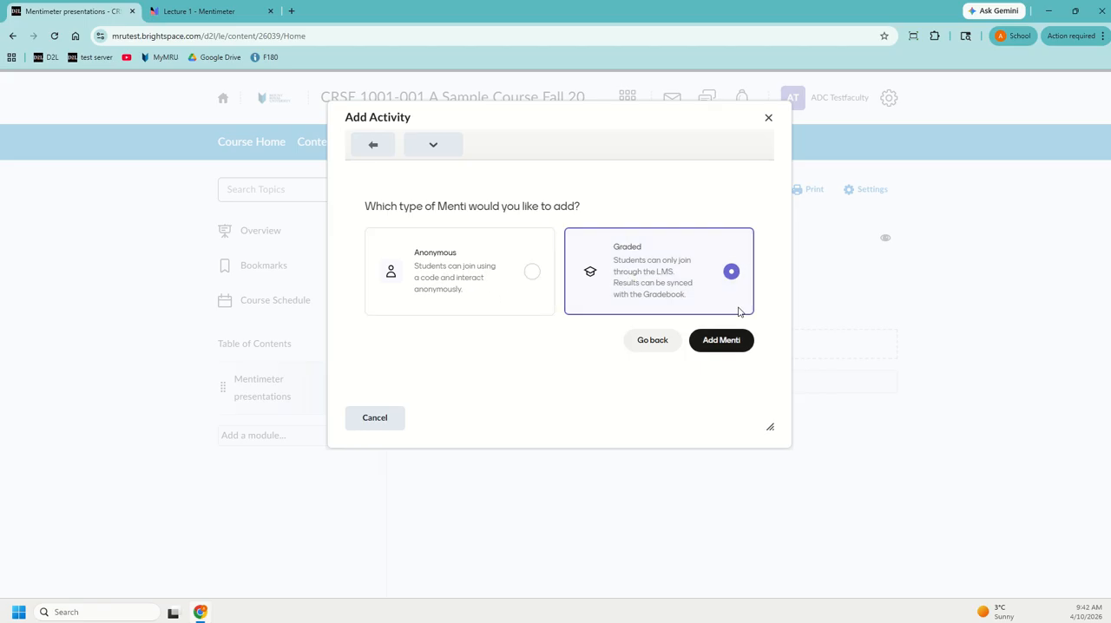
{"action": "left_click", "coordinate": [735, 343]}
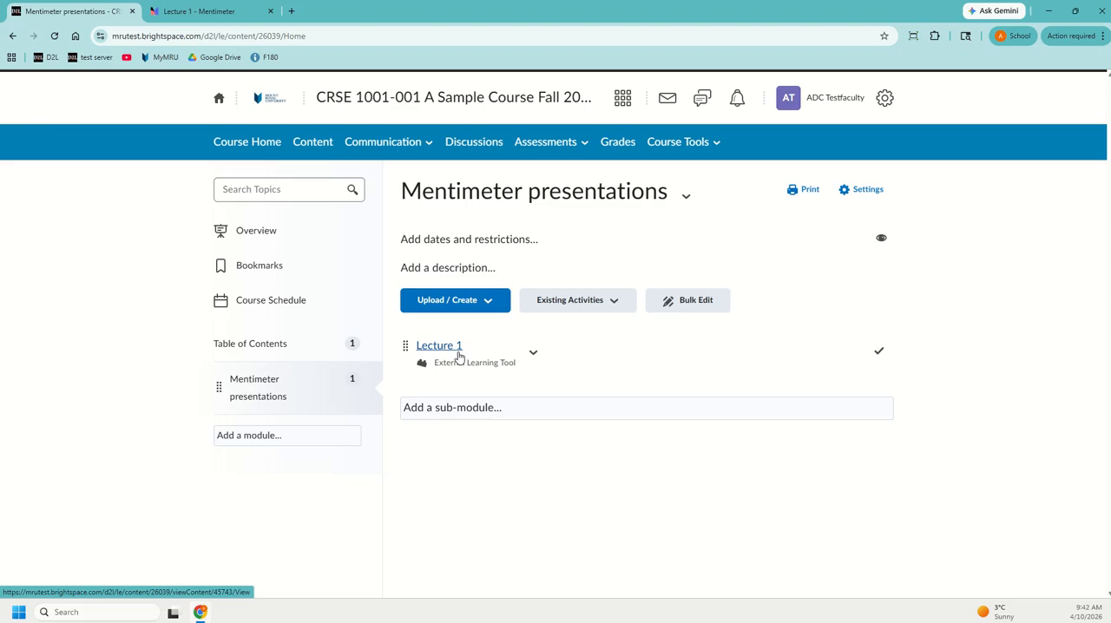
- Start the "Lecture 1" presentation from its Brightspace topic and advance through the slides to "Muddiest point?"
{"action": "left_click", "coordinate": [457, 349]}
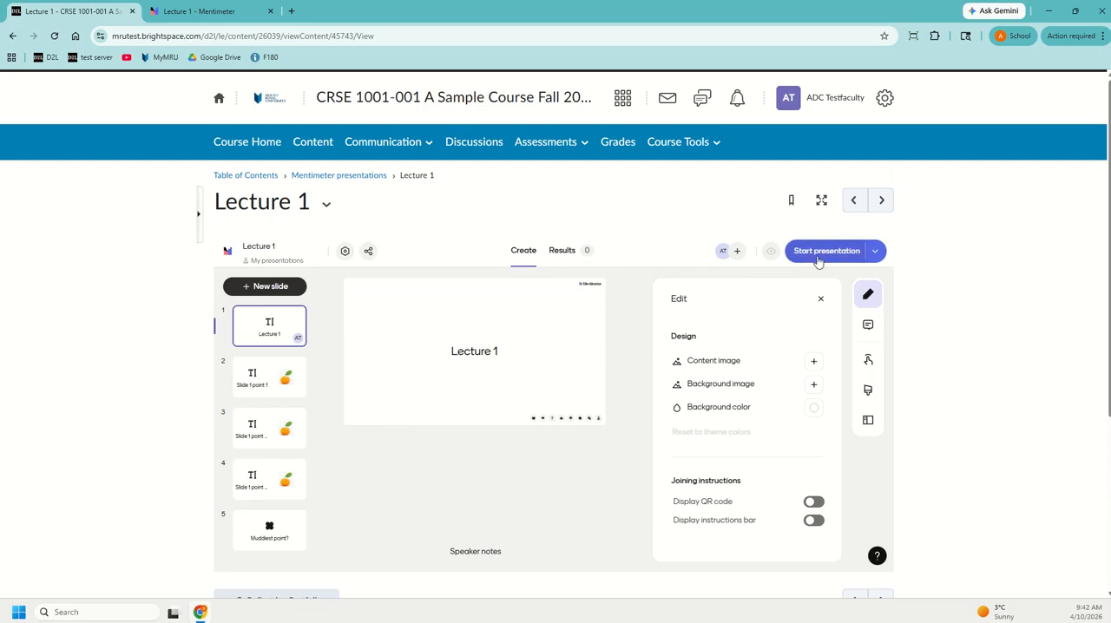
{"action": "left_click", "coordinate": [817, 256]}
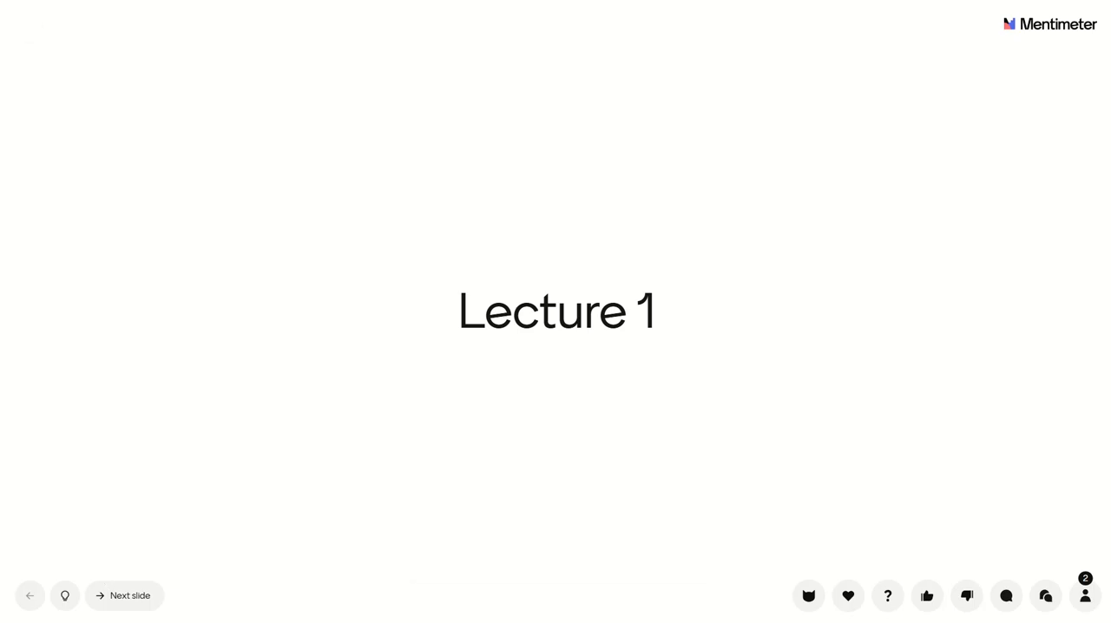
{"action": "left_click", "coordinate": [133, 598]}
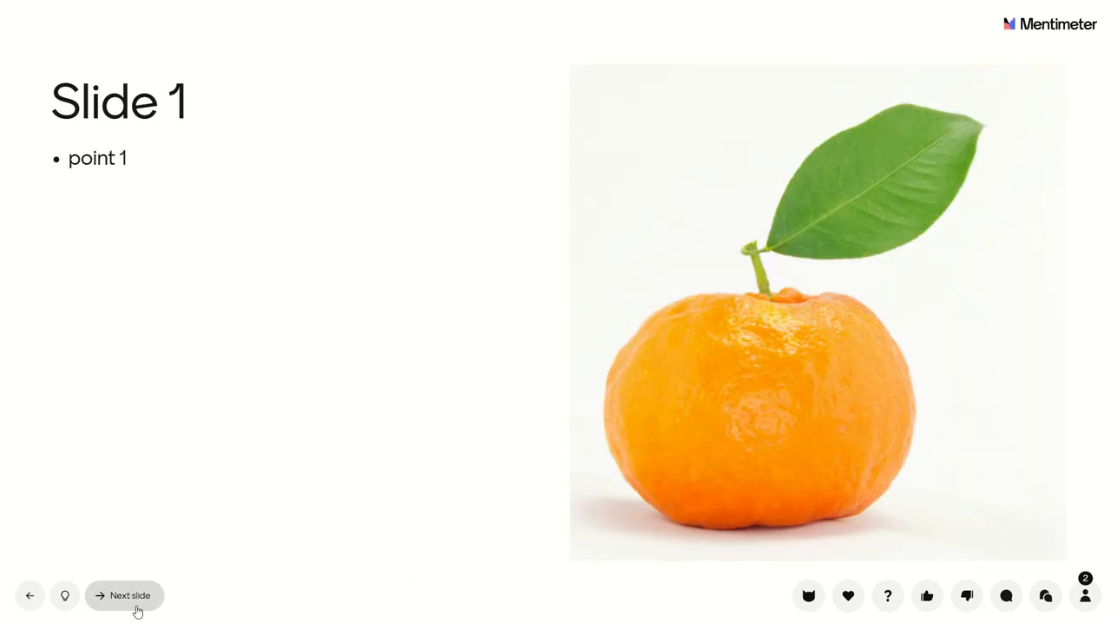
{"action": "left_click", "coordinate": [138, 605]}
{"action": "left_click", "coordinate": [141, 606]}
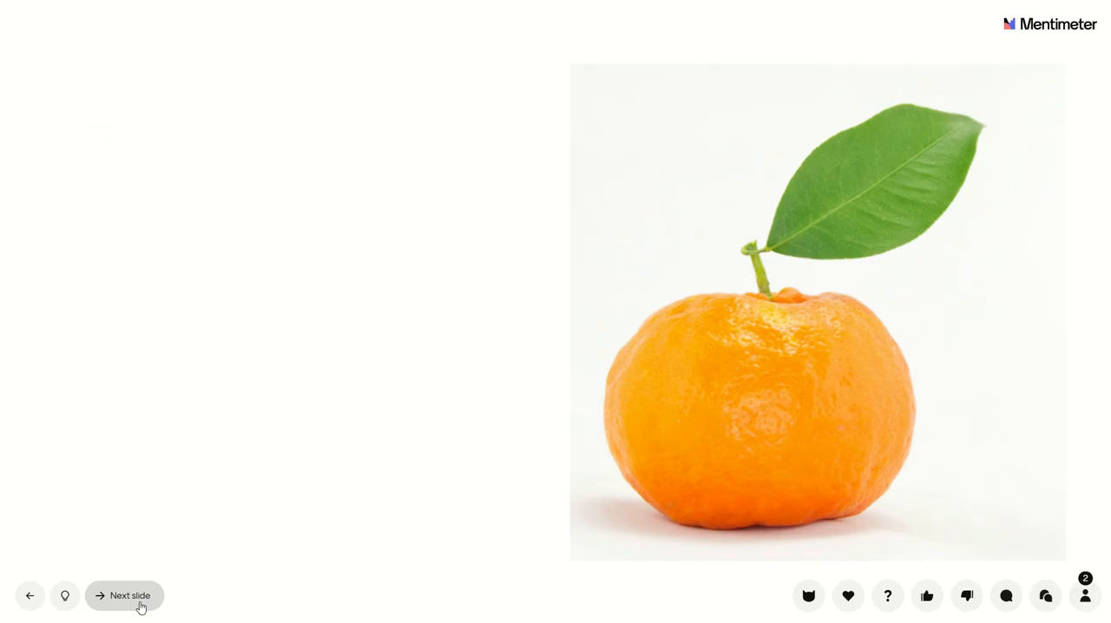
{"action": "left_click", "coordinate": [140, 607]}
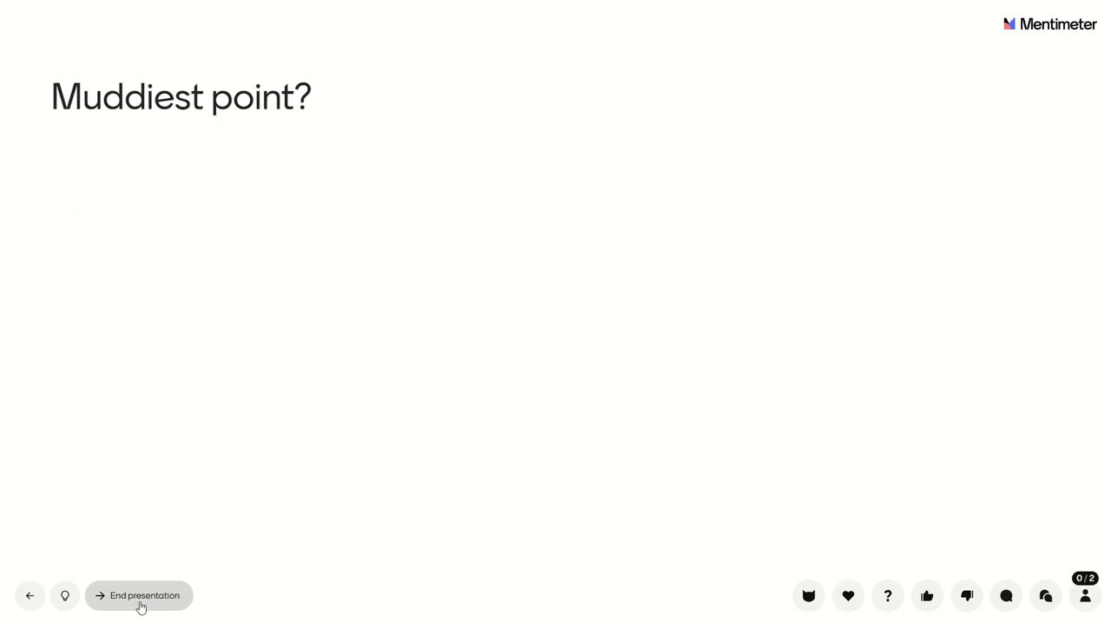